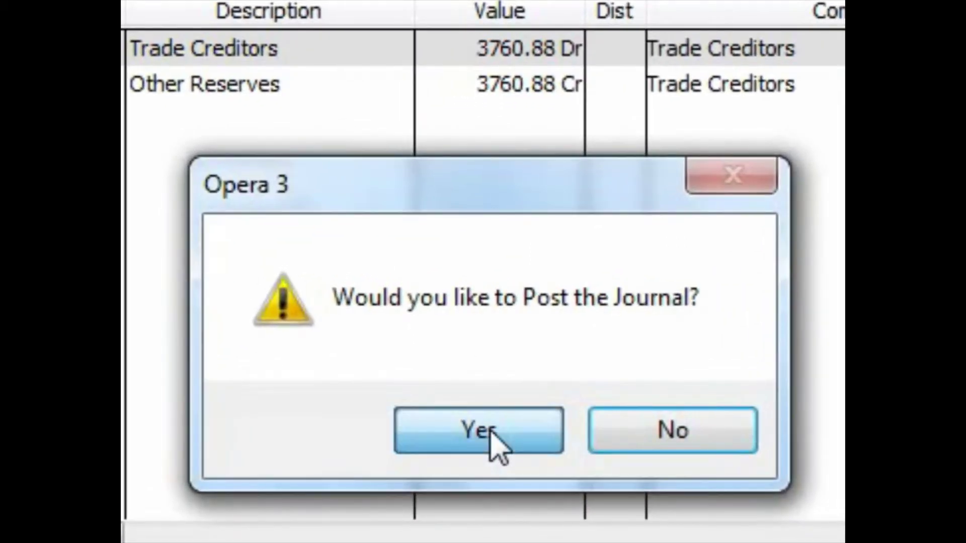
Step: Post the 3760.88 journal between Trade Creditors and Other Reserves
left_click(490, 433)
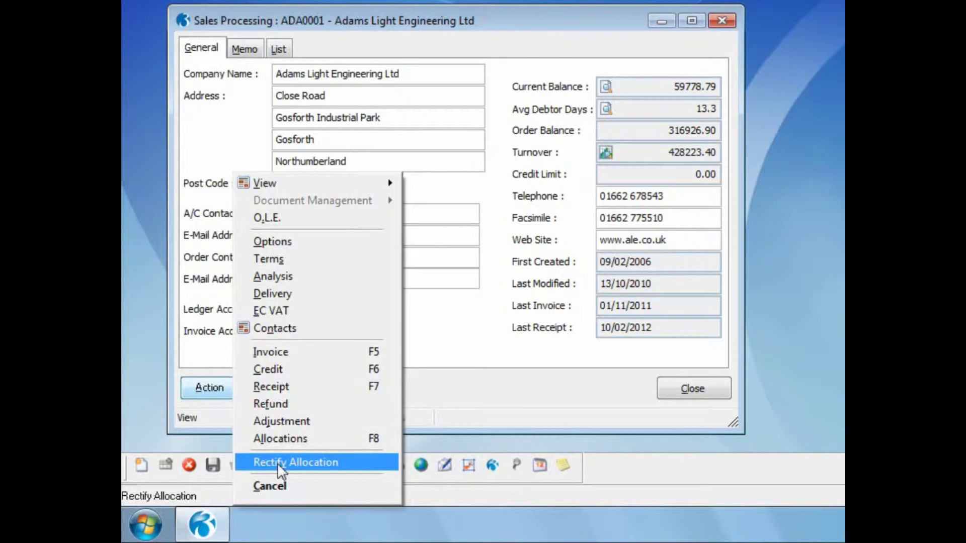
Step: Open the Rectify Allocation function for Adams Light Engineering Ltd
left_click(277, 463)
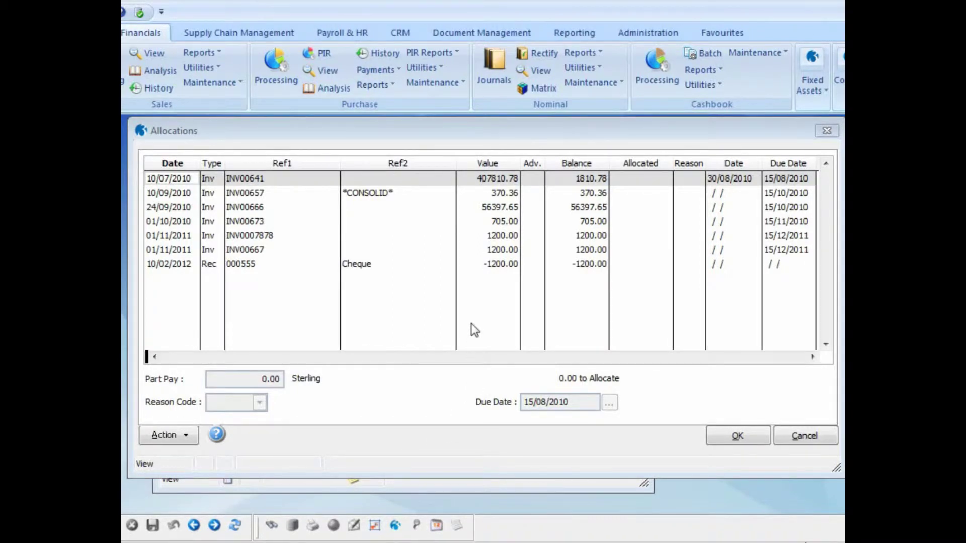
Step: Allocate the 1200.00 cheque receipt 000555 to invoice INV0007878 and save the allocation
left_click(498, 267)
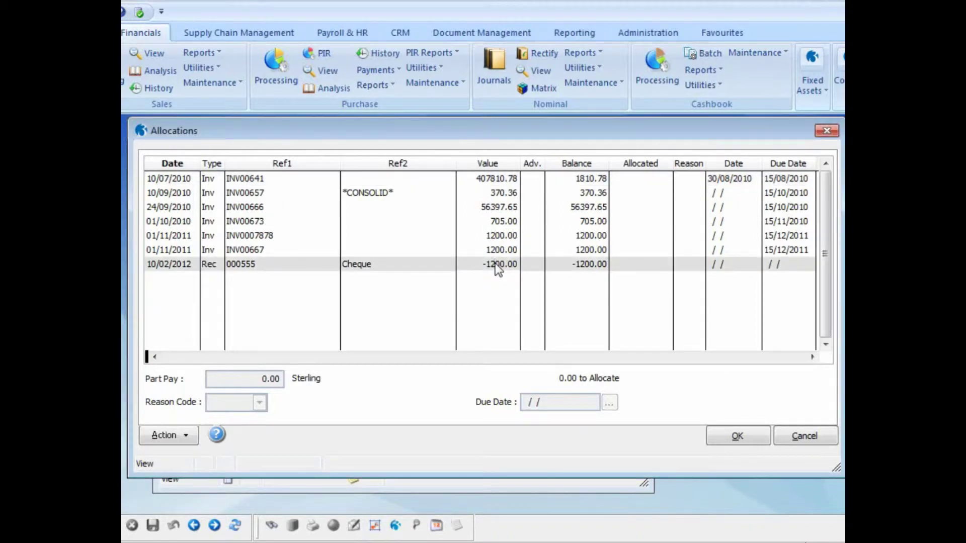
double_click(495, 264)
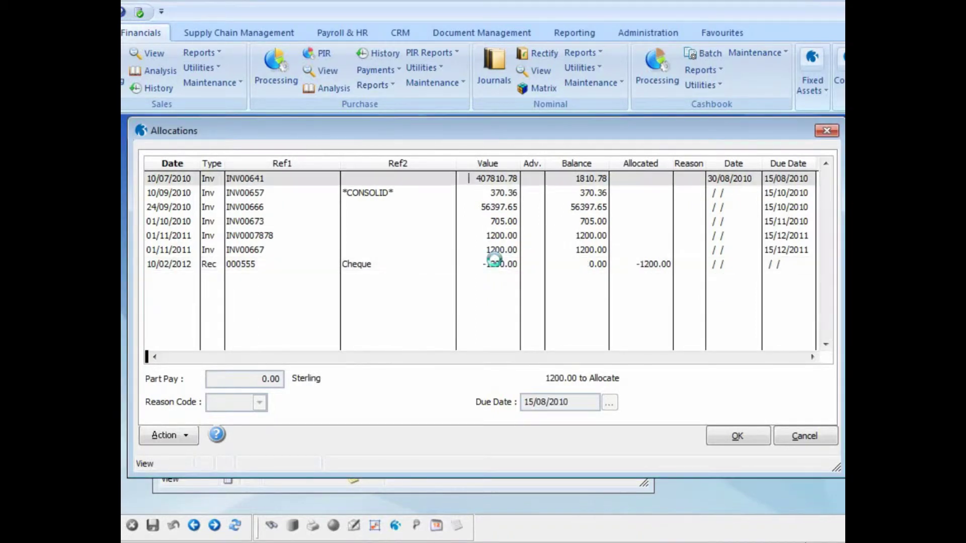
double_click(494, 235)
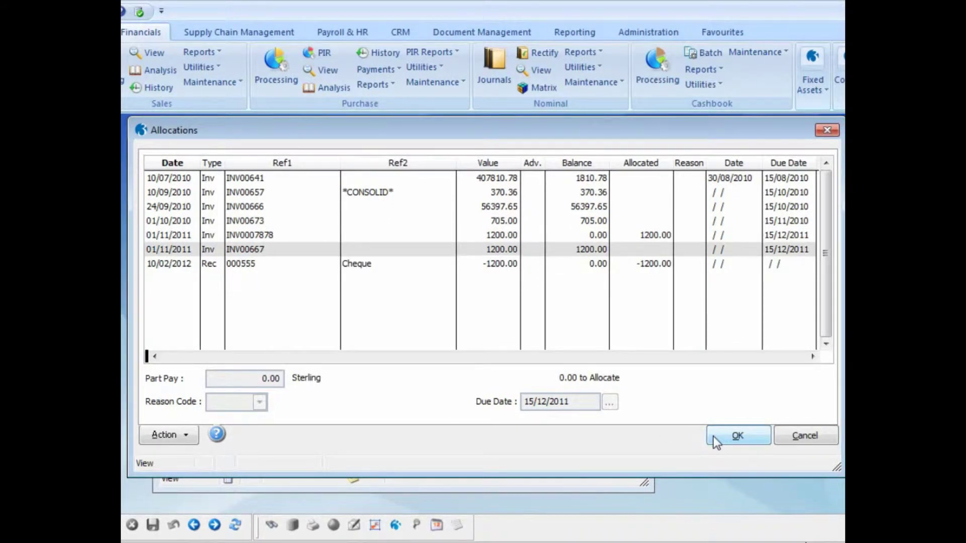
left_click(713, 436)
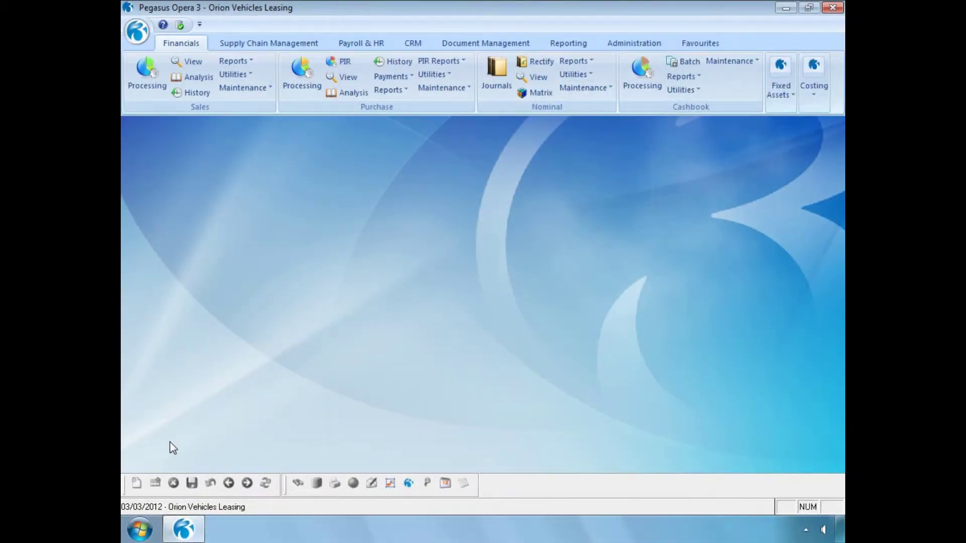
Step: Start Rectify Allocation for Adams Light Engineering Ltd from Sales Processing, using Selected Range with blank allocation dates
left_click(146, 83)
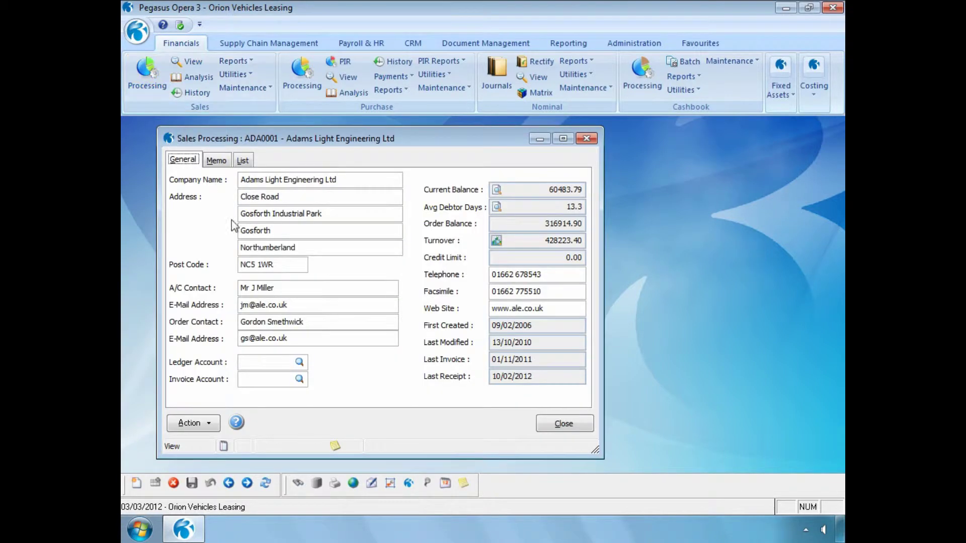
left_click(193, 422)
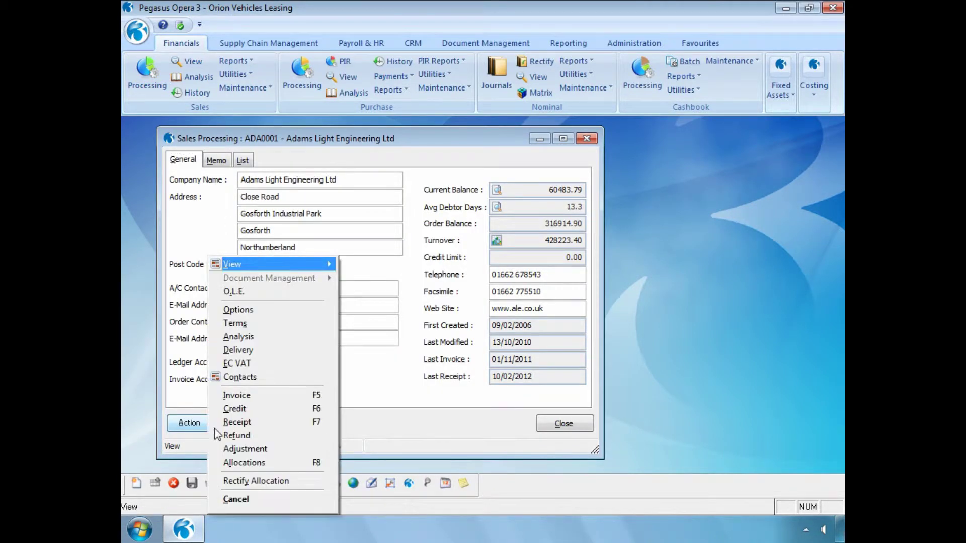
left_click(230, 475)
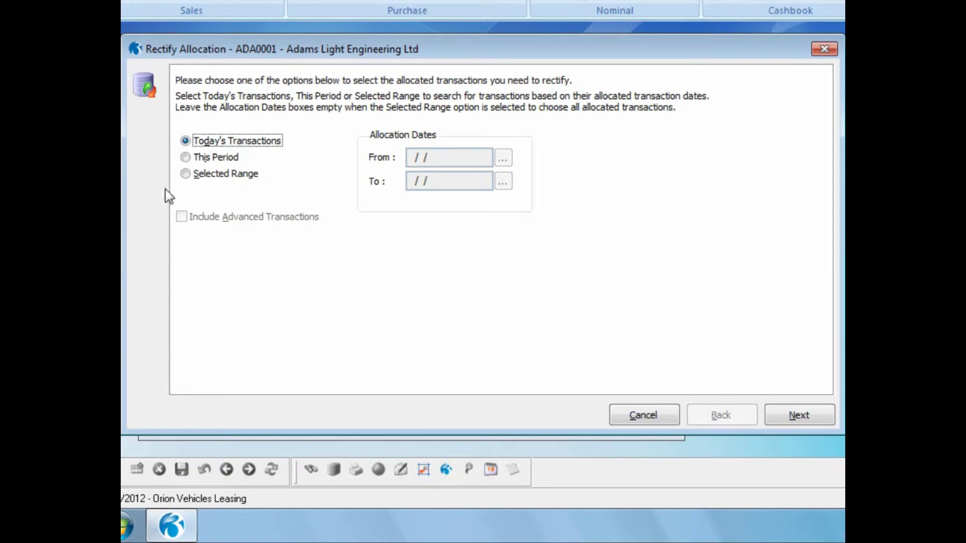
left_click(186, 175)
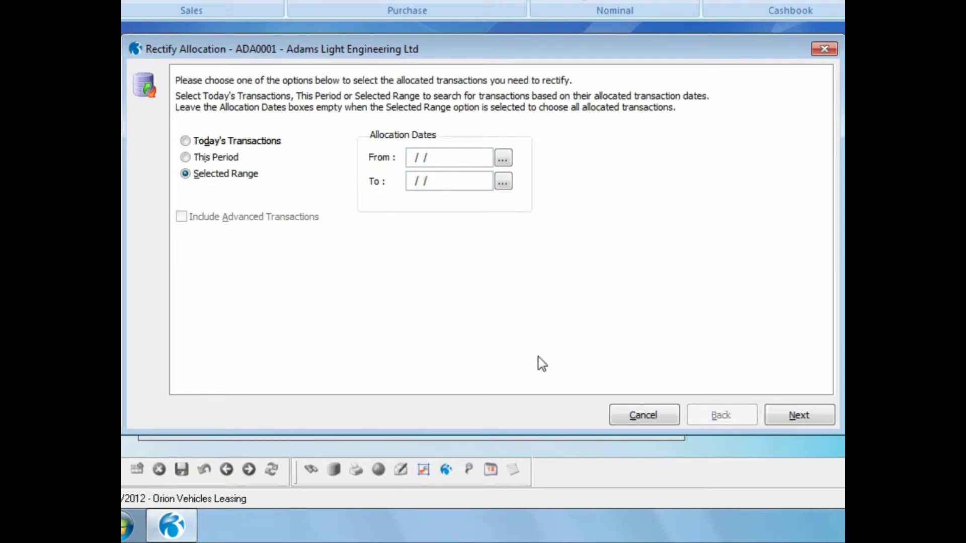
left_click(789, 419)
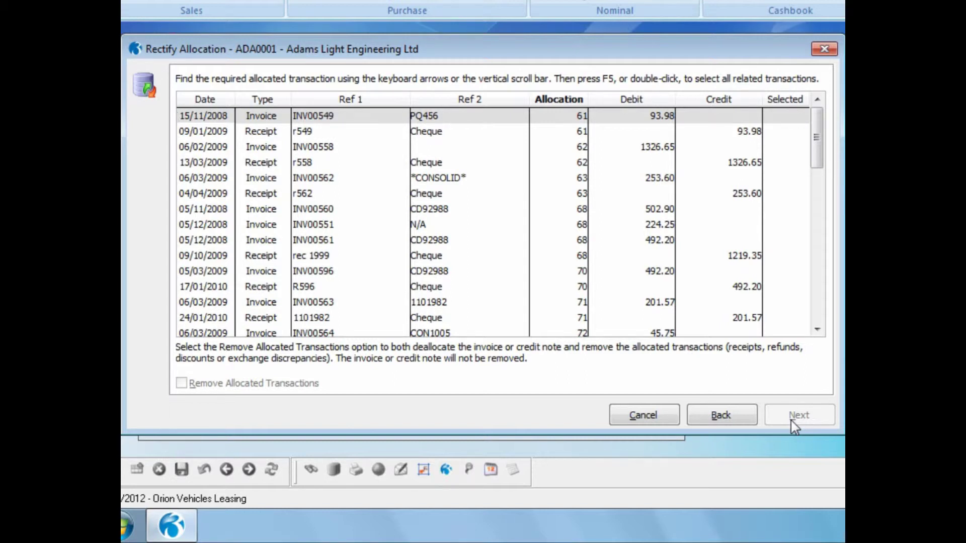
Step: Find invoice Inv0007878 among the allocated transactions and select its related transactions for rectification, leaving Remove Allocated Transactions off
right_click(362, 99)
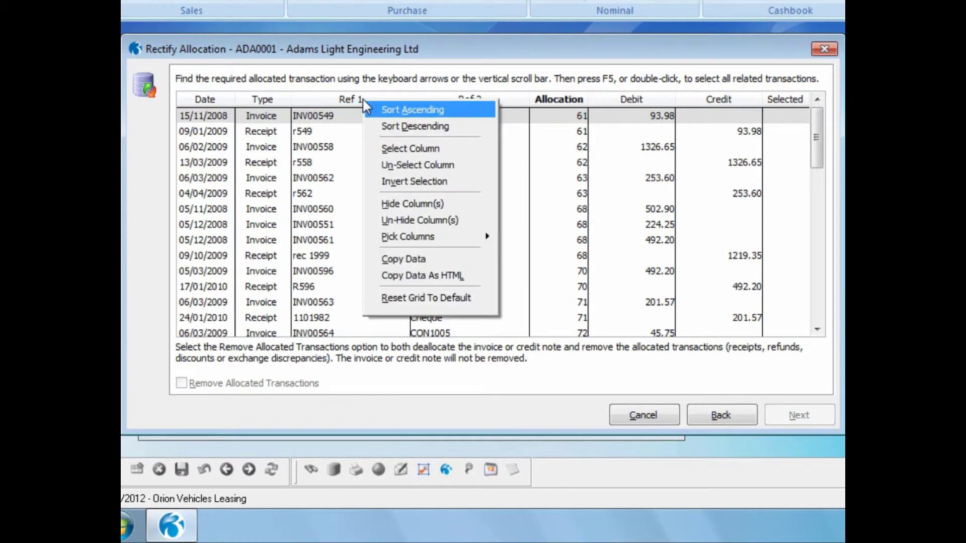
left_click(343, 115)
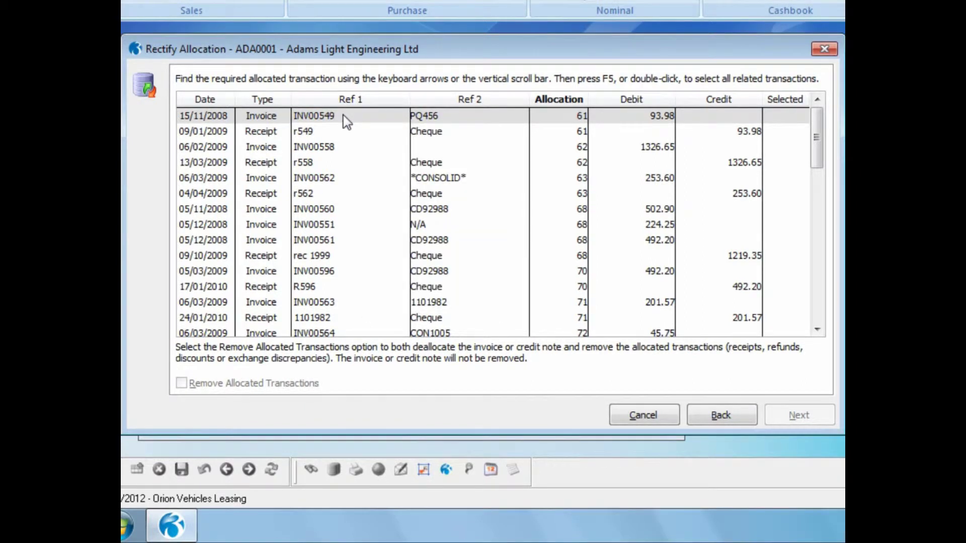
key("ctrl+f")
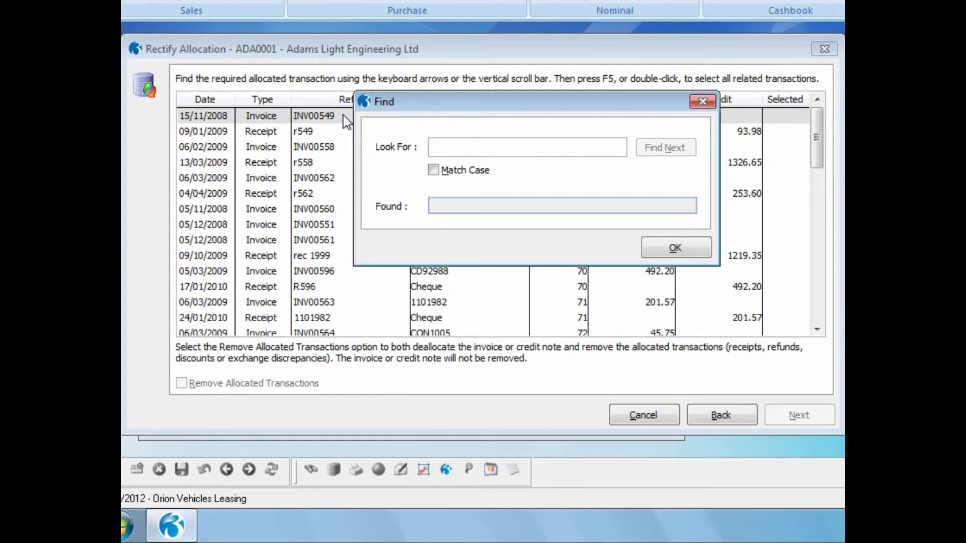
type("1nv000")
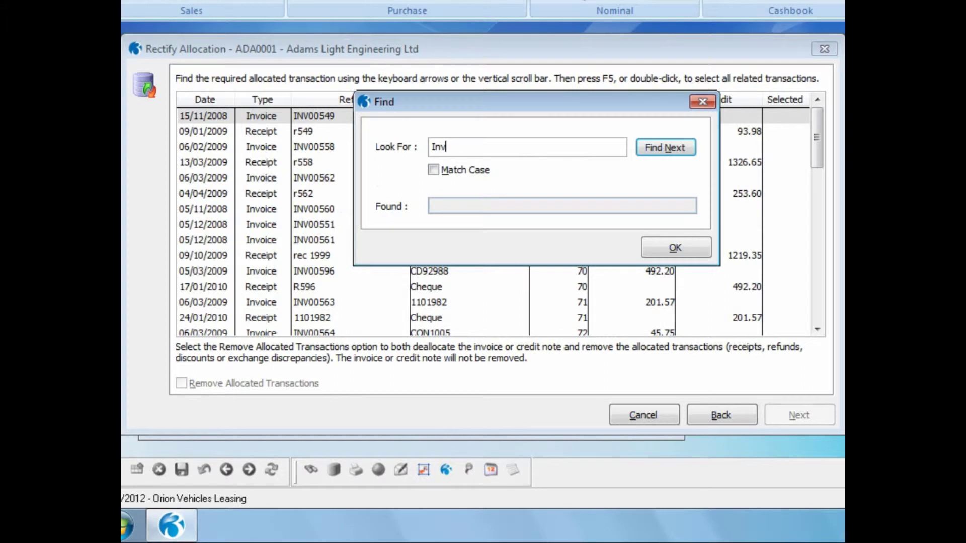
type("7878")
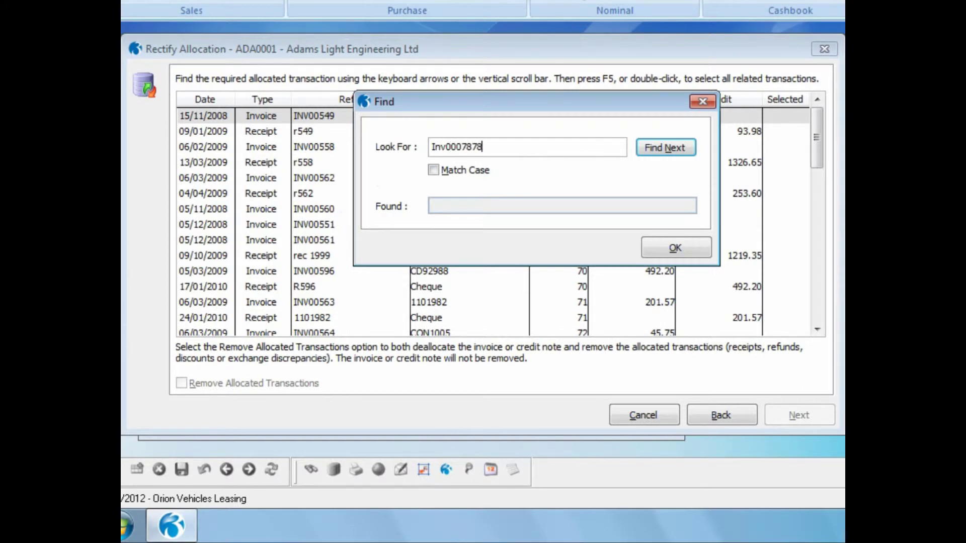
left_click(654, 148)
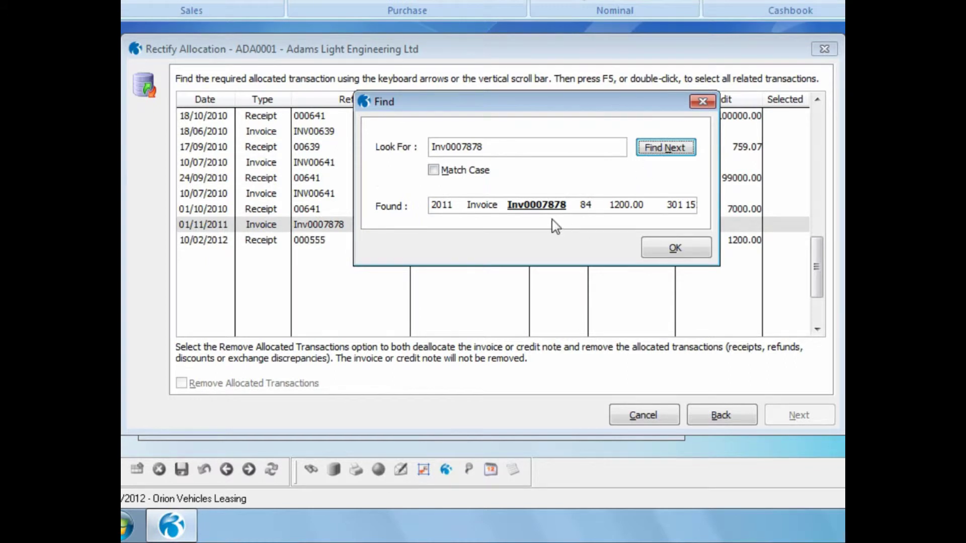
left_click(650, 253)
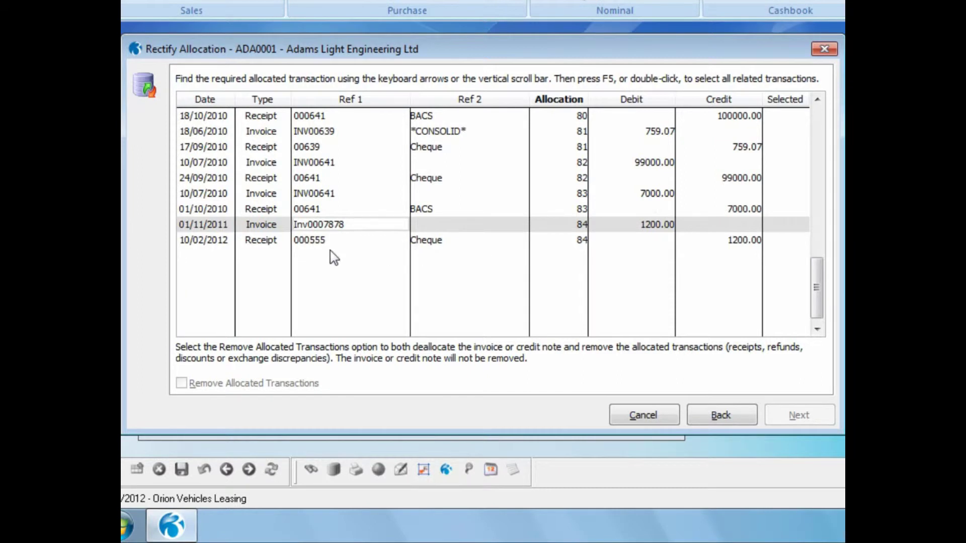
double_click(569, 226)
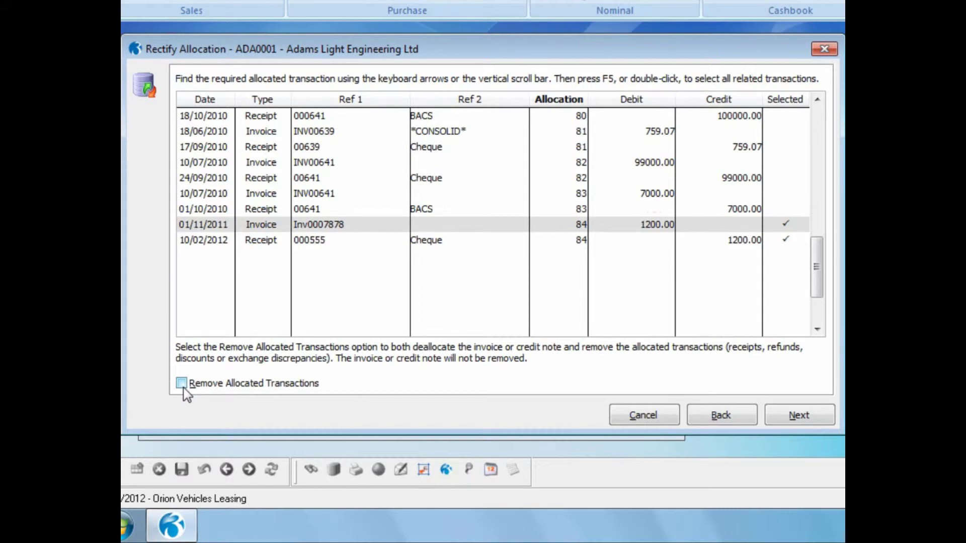
left_click(792, 419)
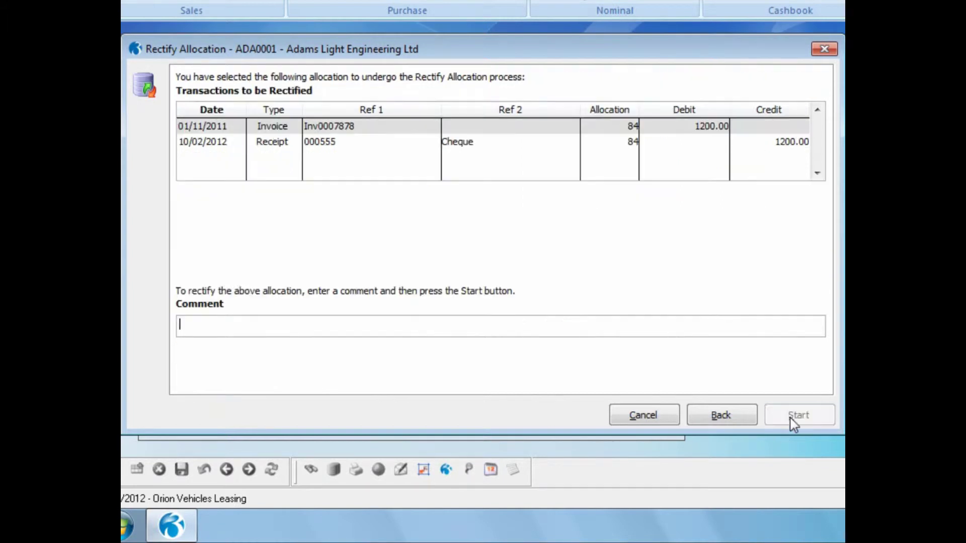
Step: Run the Rectify Allocation process with the comment "Paid incorrect invoice", then close the audit report and finish the wizard
left_click(472, 175)
type("Paid incorrect invoice")
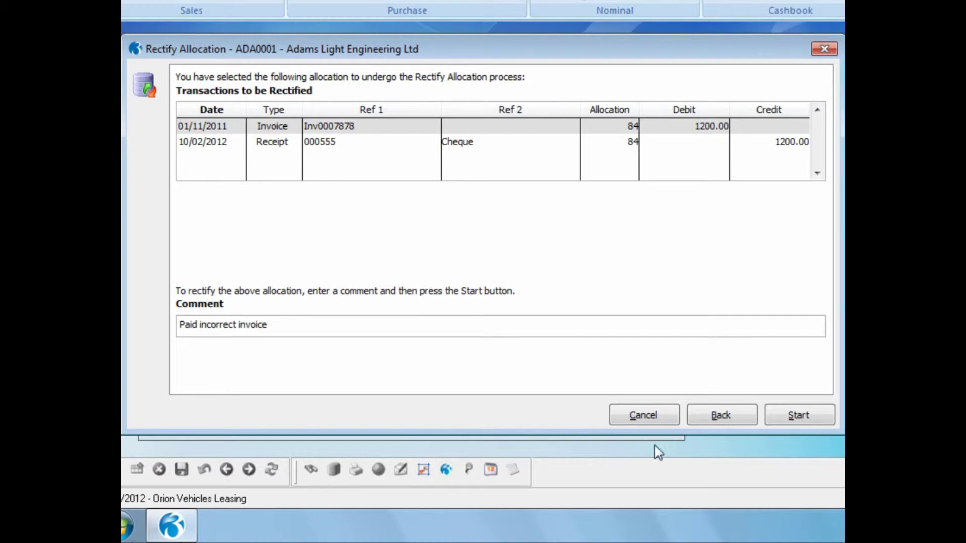
left_click(779, 421)
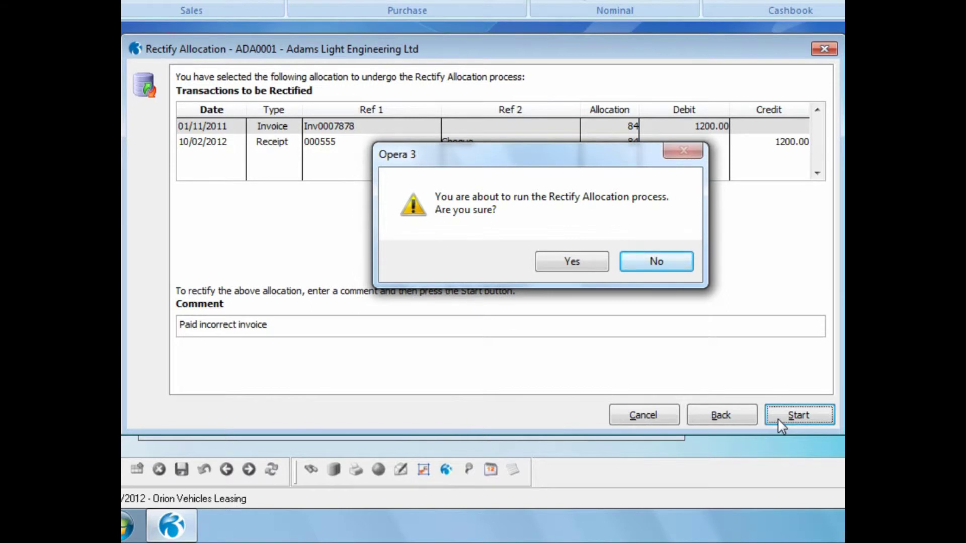
left_click(555, 260)
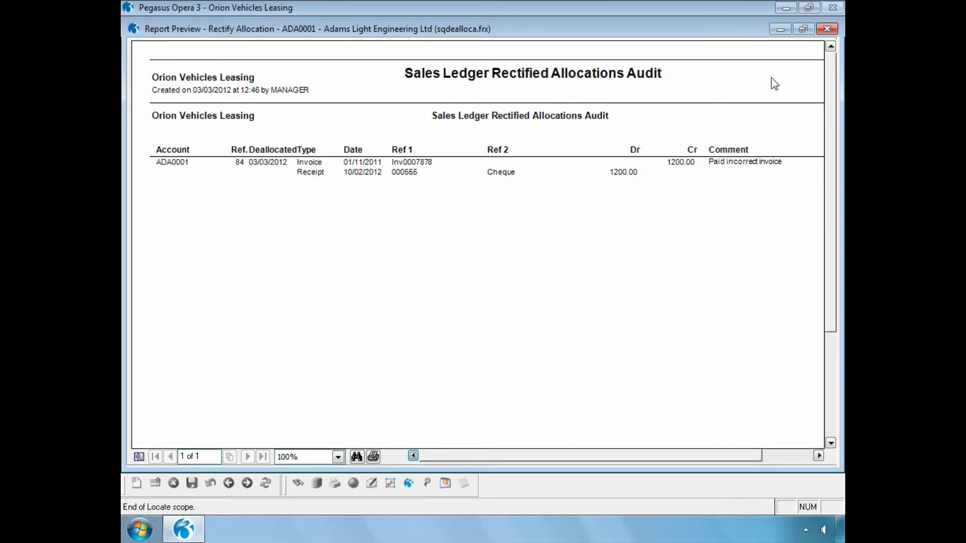
left_click(826, 29)
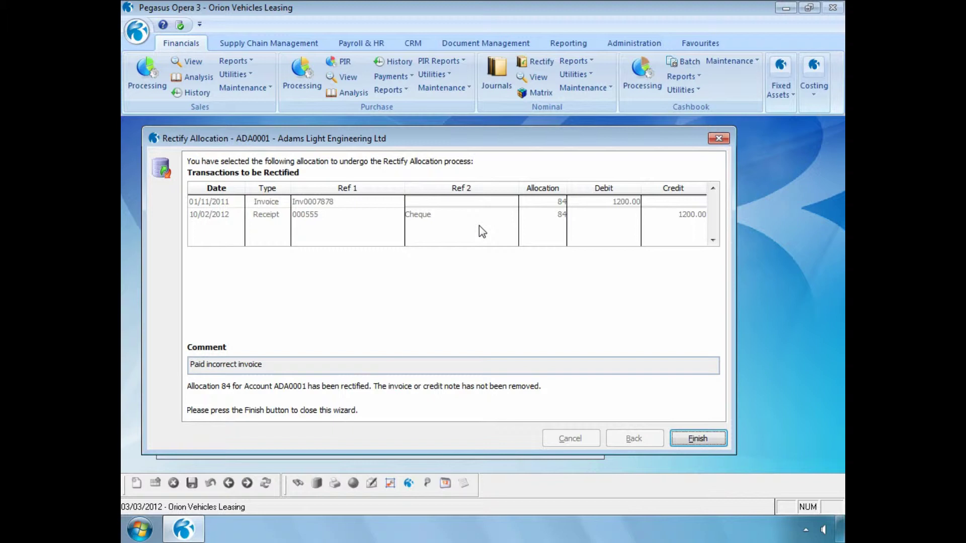
left_click(686, 436)
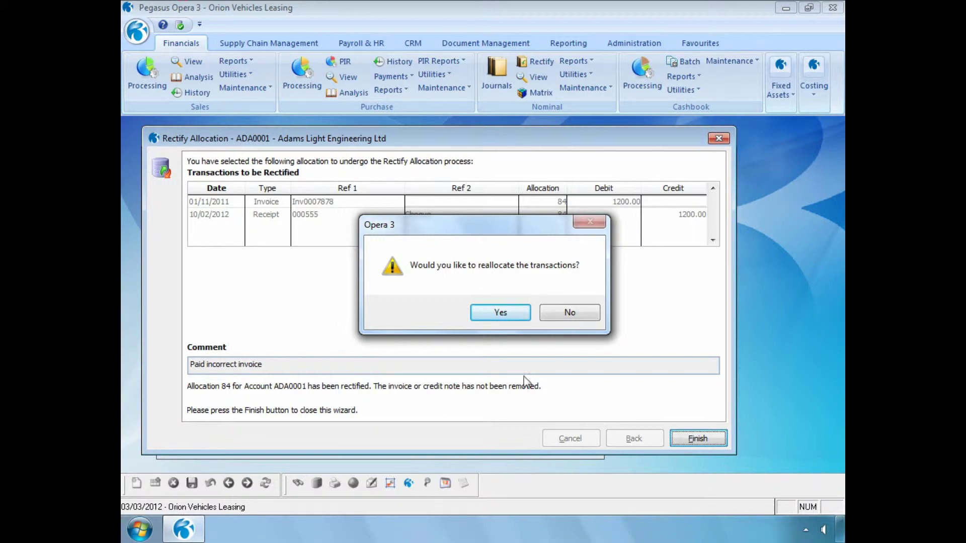
Step: Reallocate the 1200.00 cheque receipt 000555 to invoice INV00667 and save the allocation
left_click(488, 314)
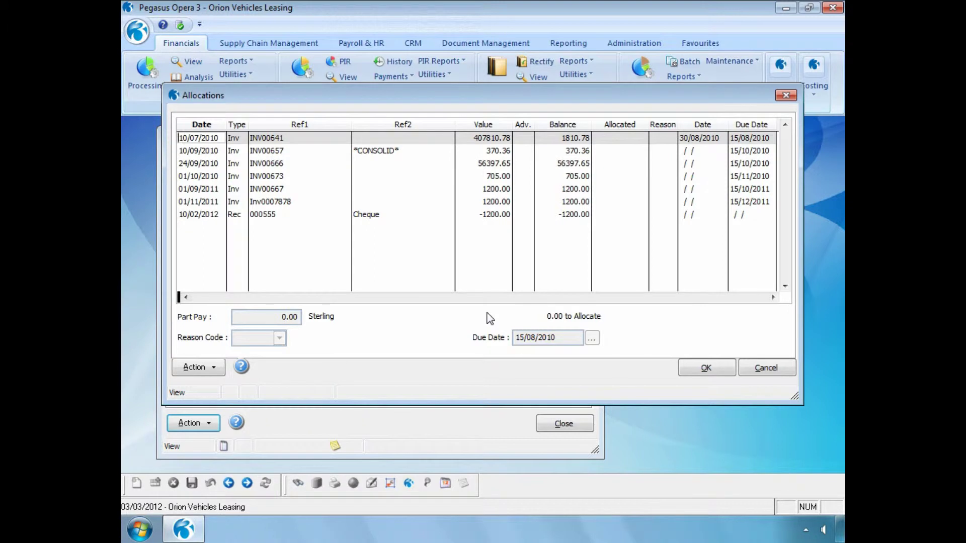
left_click(391, 217)
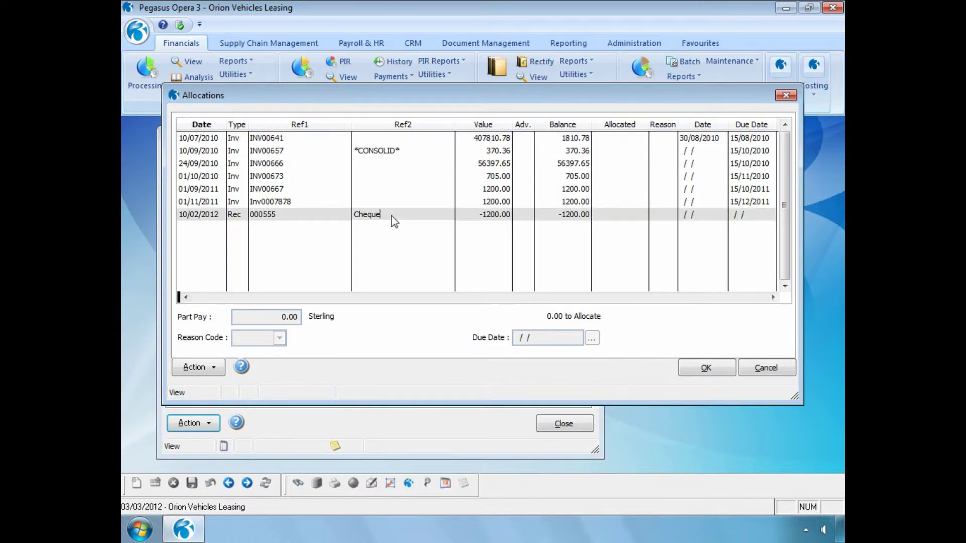
double_click(391, 217)
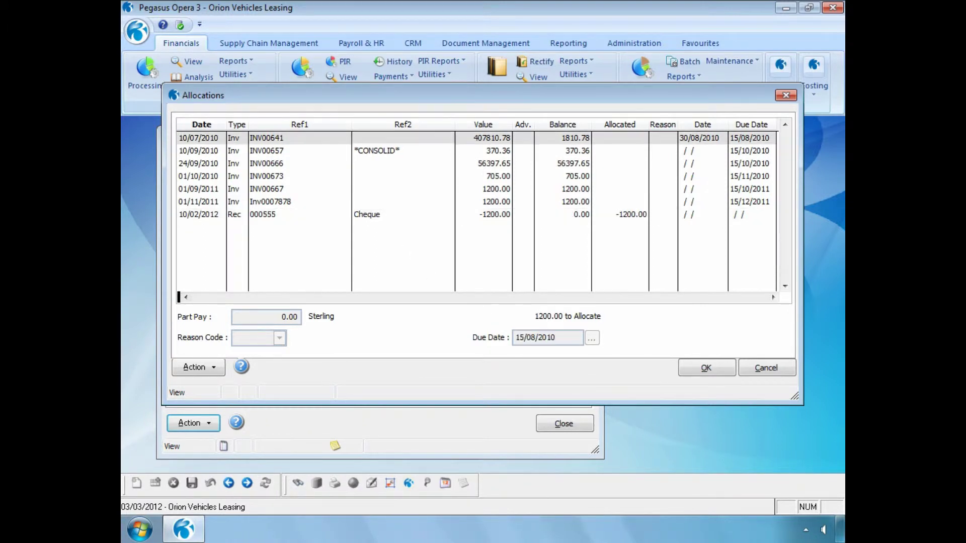
left_click(385, 191)
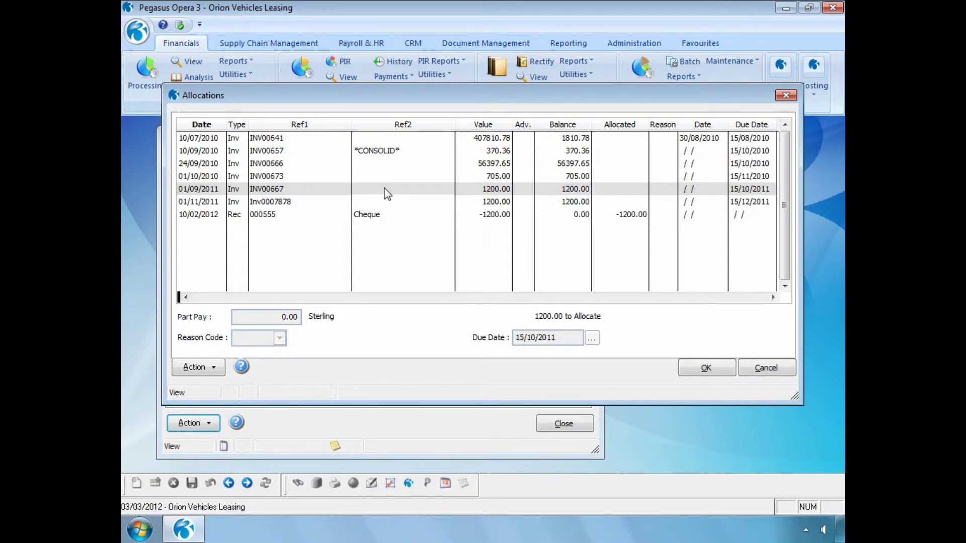
double_click(386, 194)
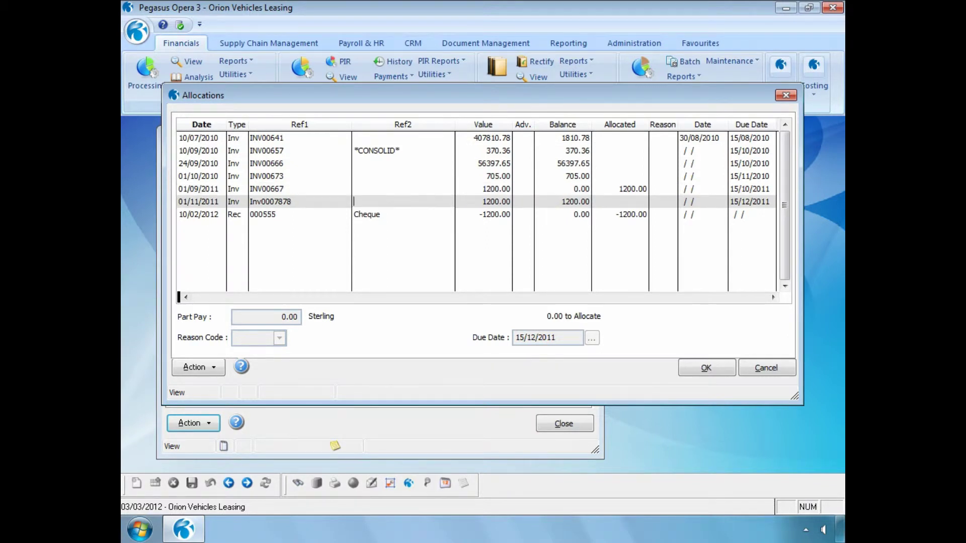
left_click(691, 368)
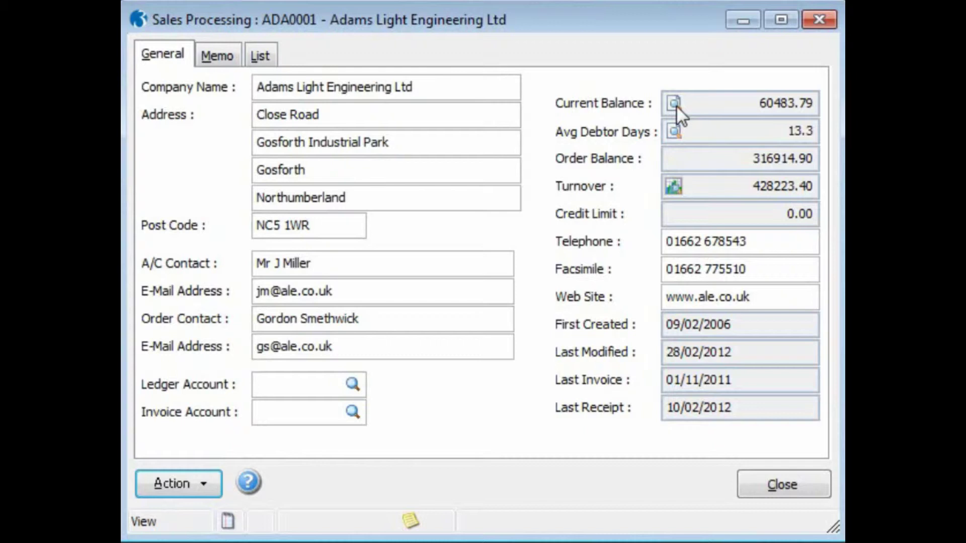
Step: Open the current balance breakdown and examine the entries for receipt 000555 and invoice INV00667
left_click(676, 105)
left_click(652, 346)
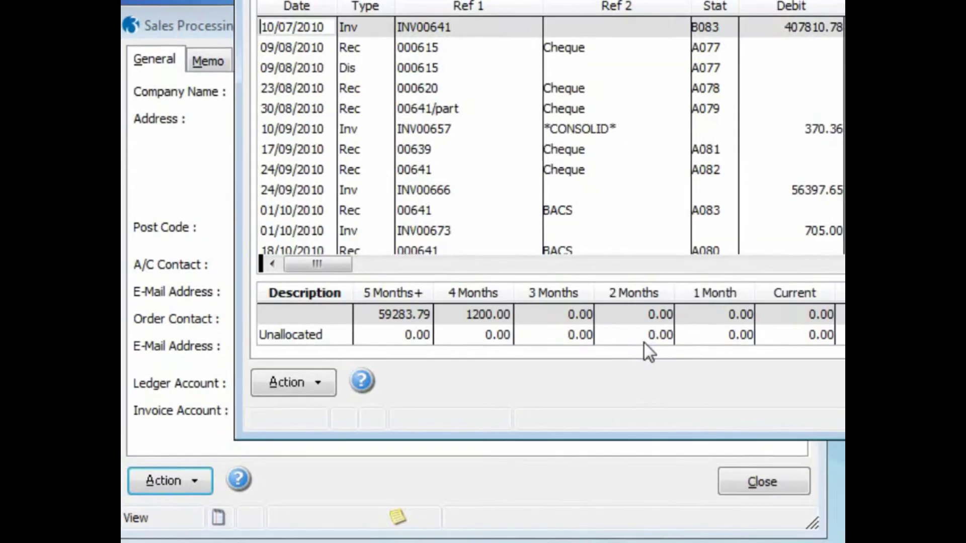
scroll(597, 154, "down", 3)
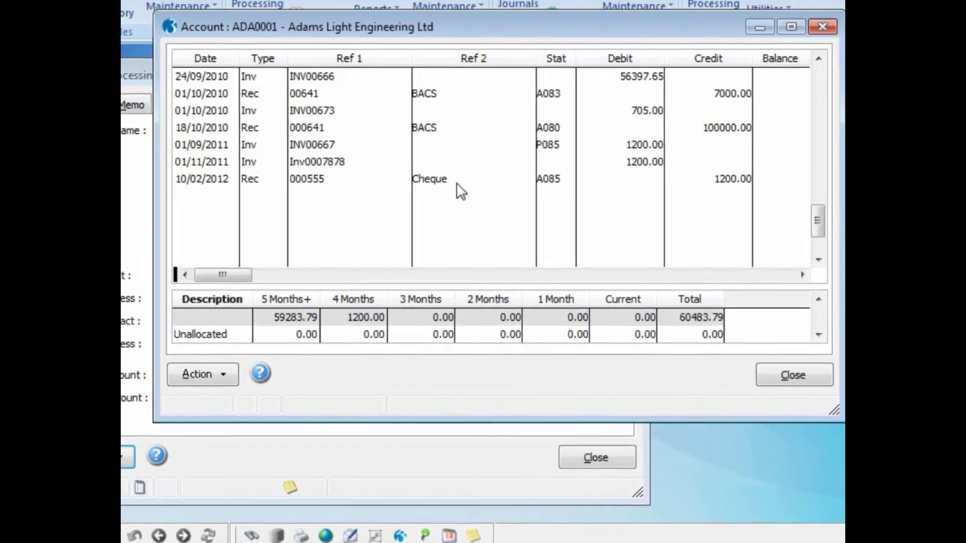
left_click(407, 184)
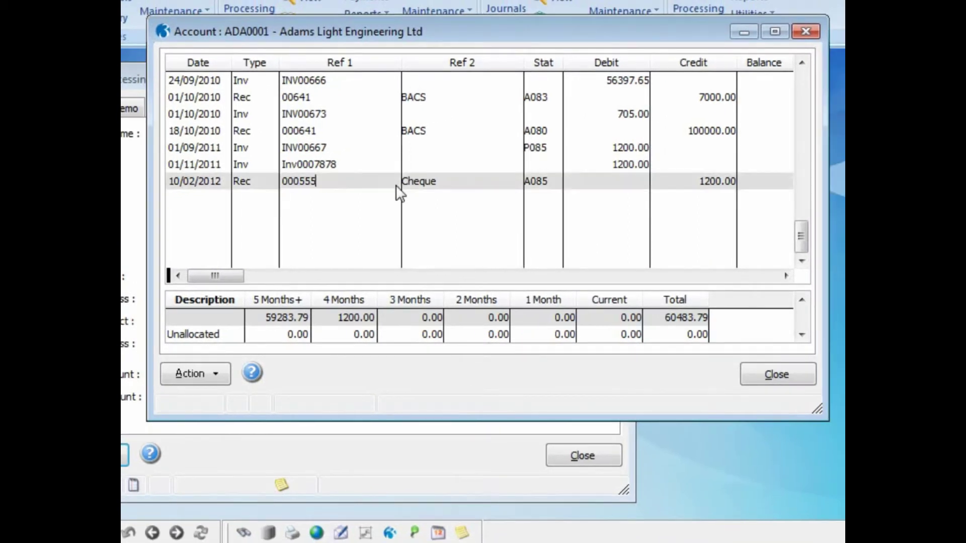
left_click(321, 146)
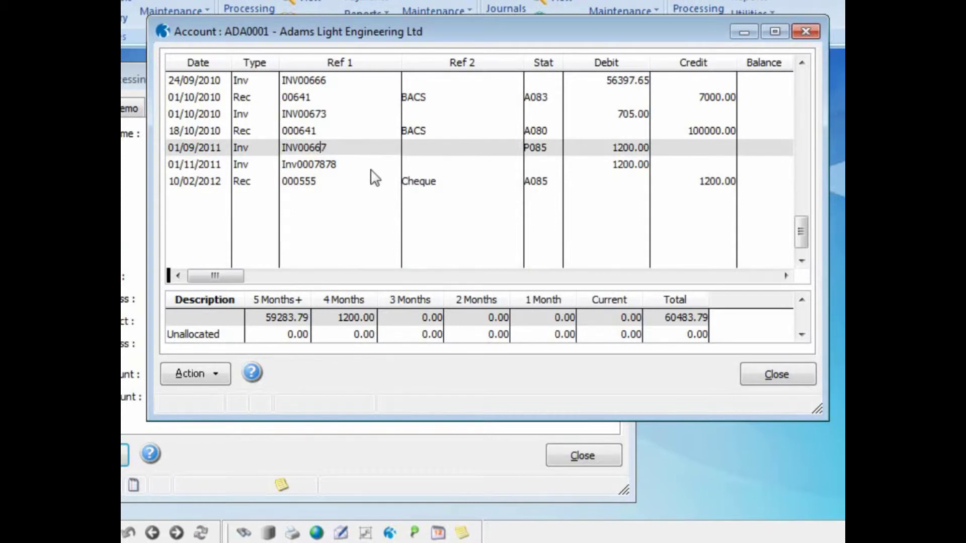
Step: Check the entry for invoice Inv0007878 in the Adams Light Engineering account and close the transaction view
left_click(343, 168)
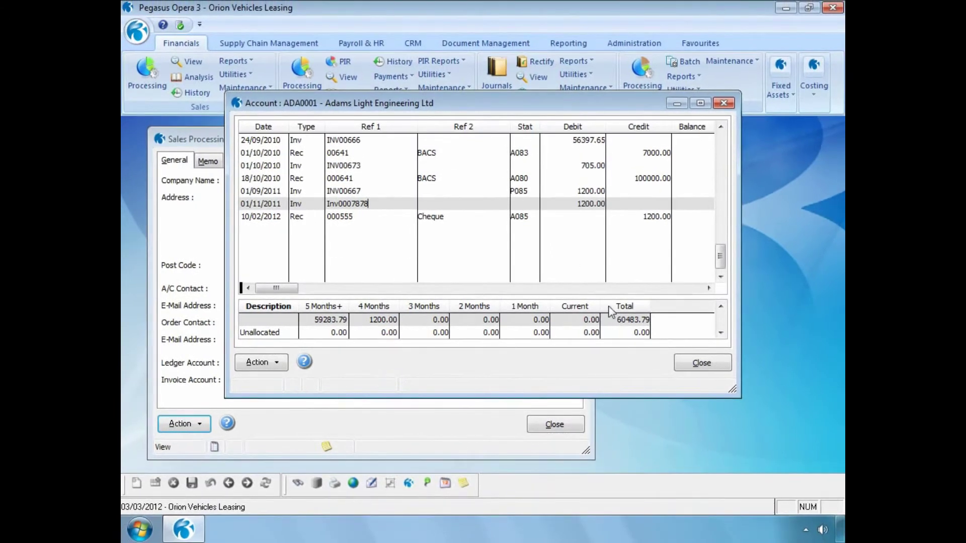
left_click(697, 364)
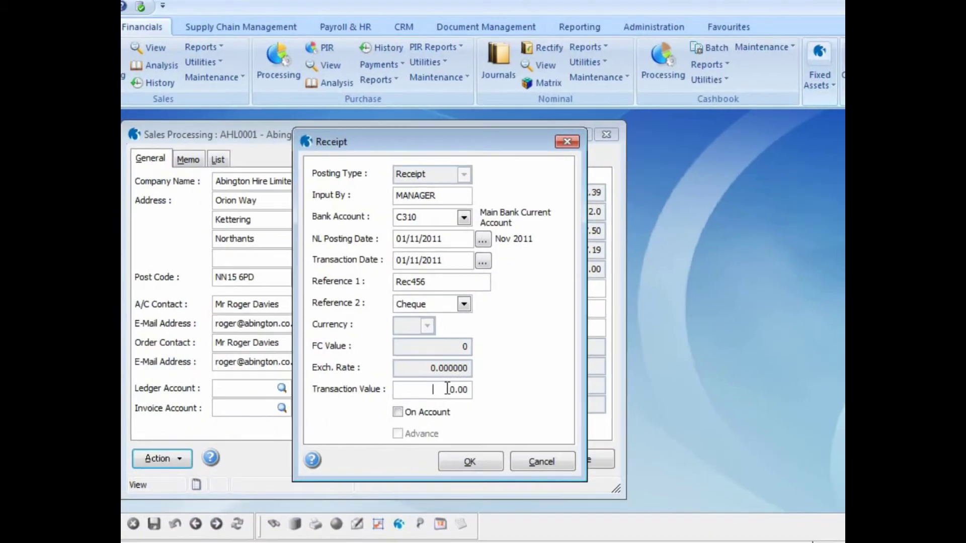
Step: Enter a transaction value of 4800.00 for cheque receipt Rec456, allocate it to invoice INV556 and complete the posting
type("4800")
left_click(460, 458)
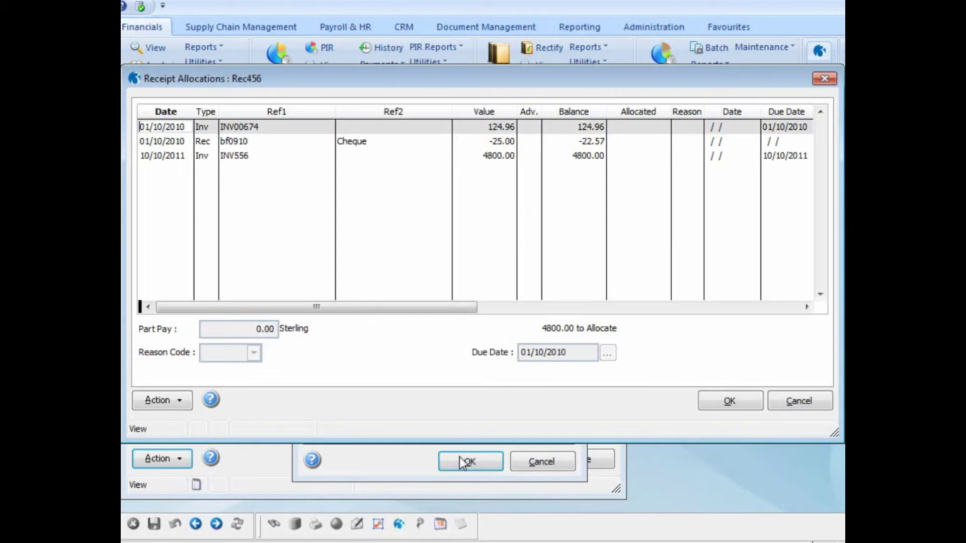
double_click(238, 155)
left_click(722, 407)
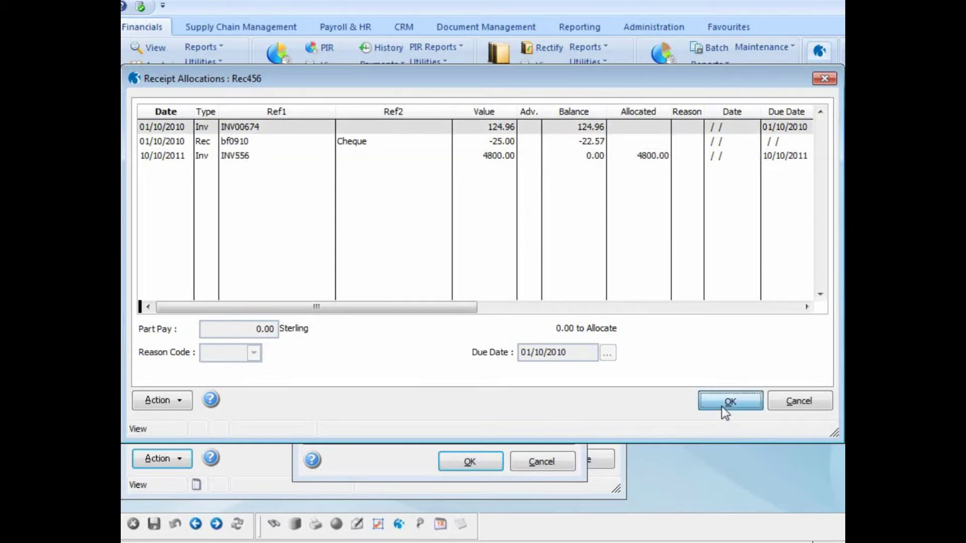
left_click(525, 332)
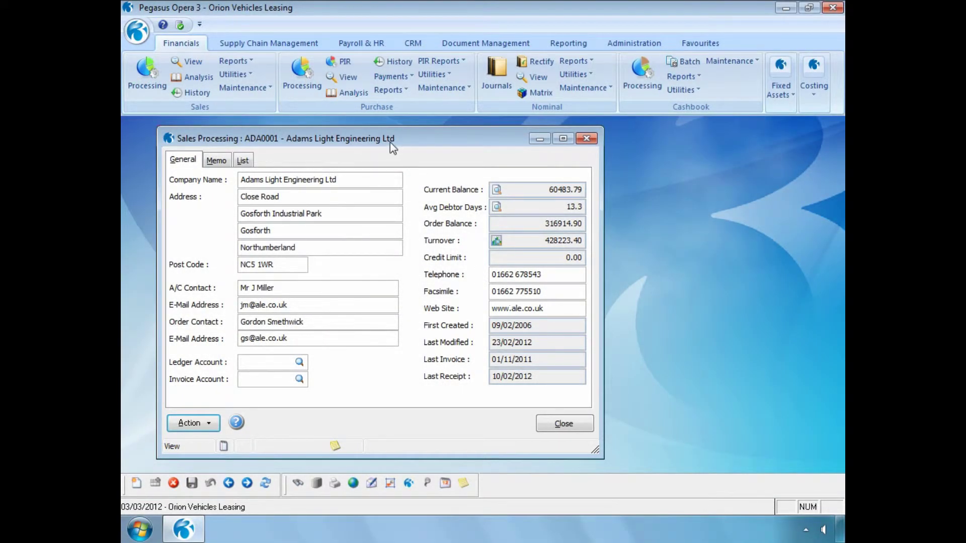
Step: Start Rectify Allocation for account AHL0001, Abington Hire Limited, using Selected Range with empty allocation dates
key("Page_Down")
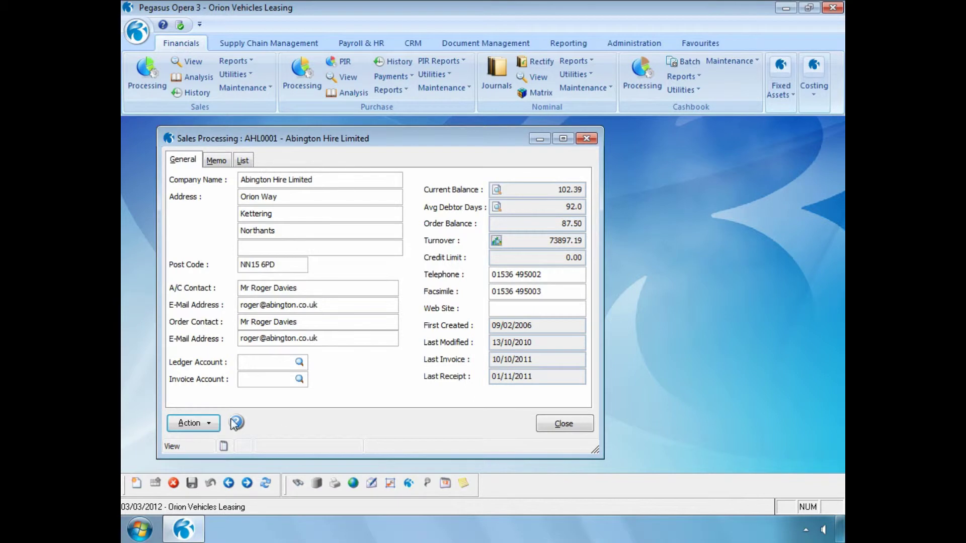
left_click(208, 424)
left_click(237, 480)
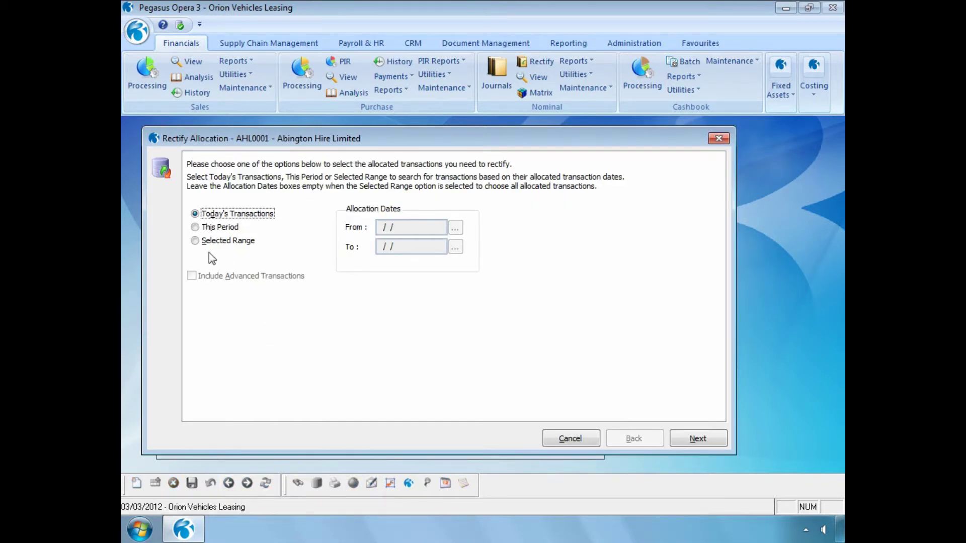
left_click(195, 241)
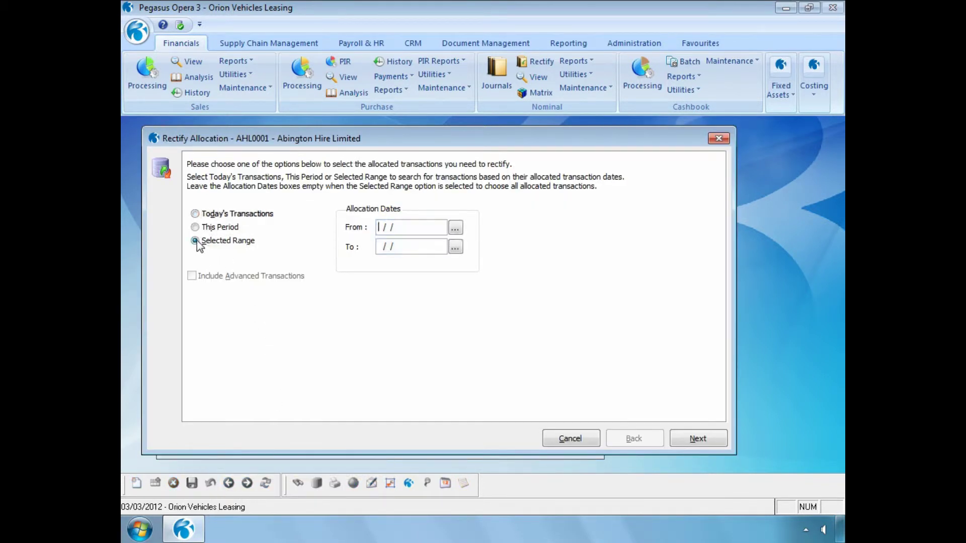
left_click(689, 441)
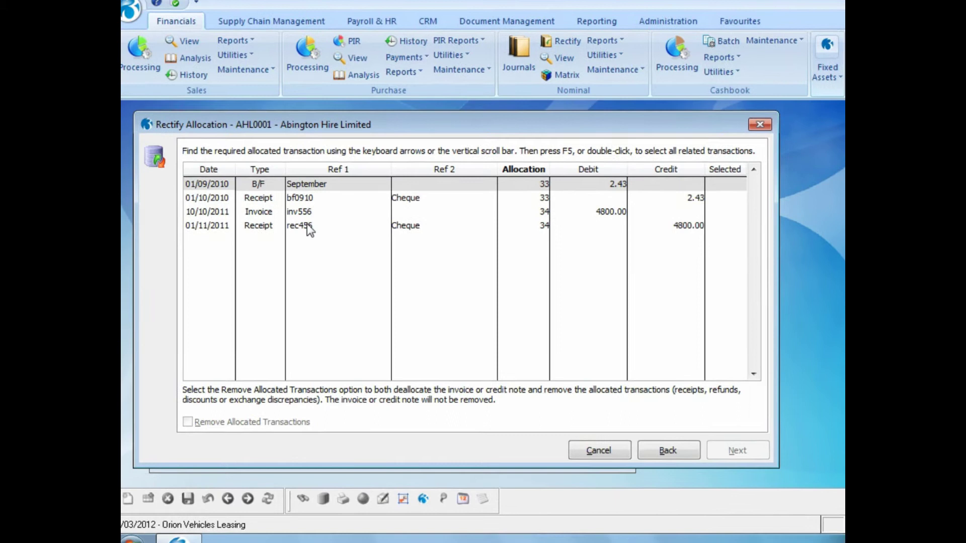
Step: Select receipt rec456 with its related transactions, enable Remove Allocated Transactions and accept 03/03/2012 as the NL posting date
left_click(320, 229)
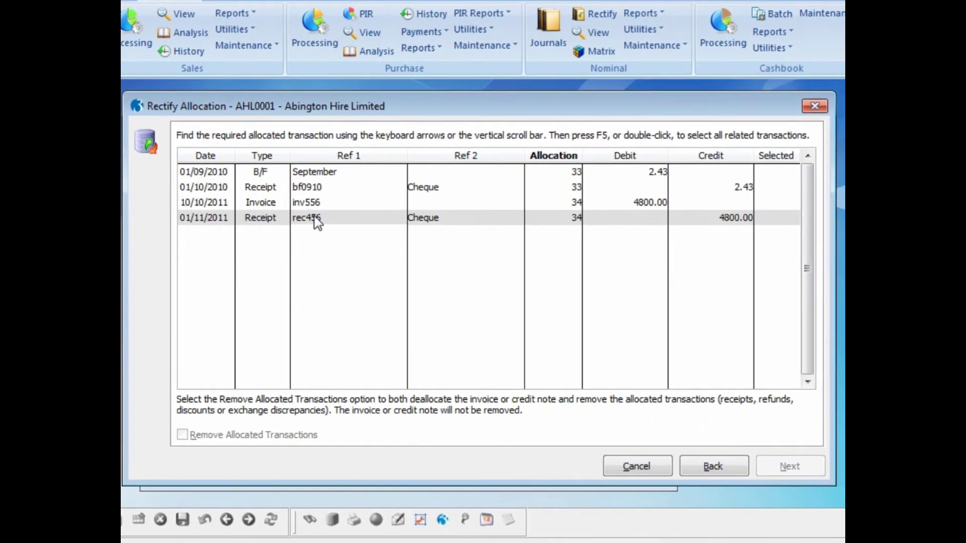
double_click(316, 221)
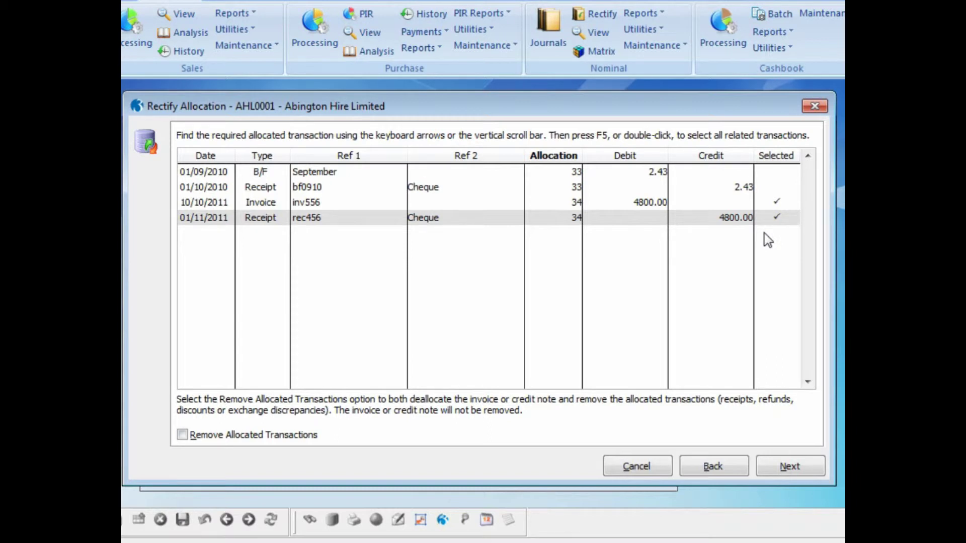
left_click(183, 437)
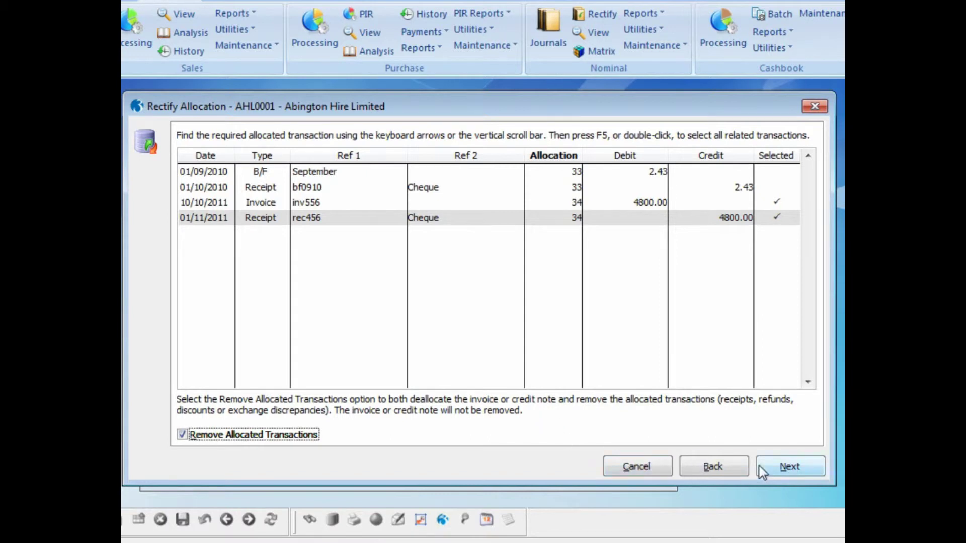
left_click(773, 469)
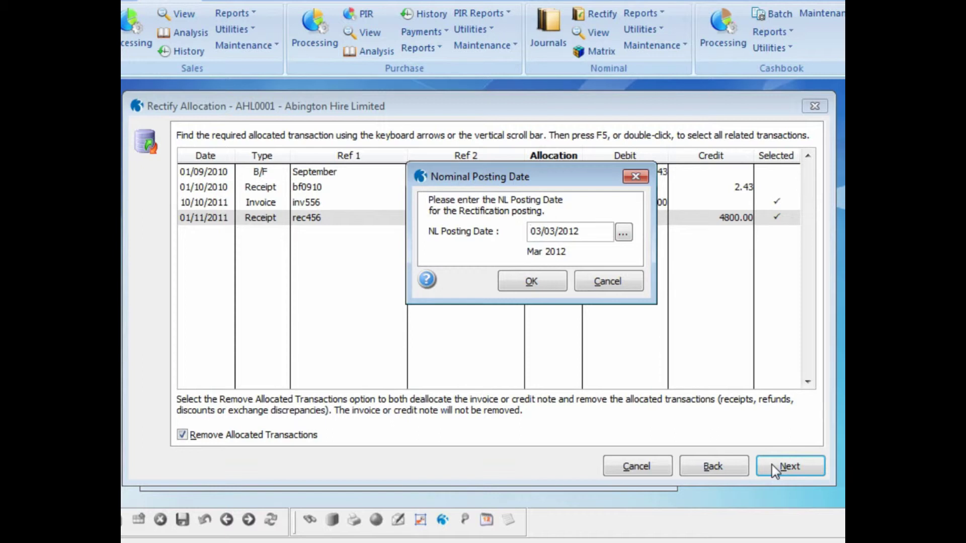
left_click(537, 281)
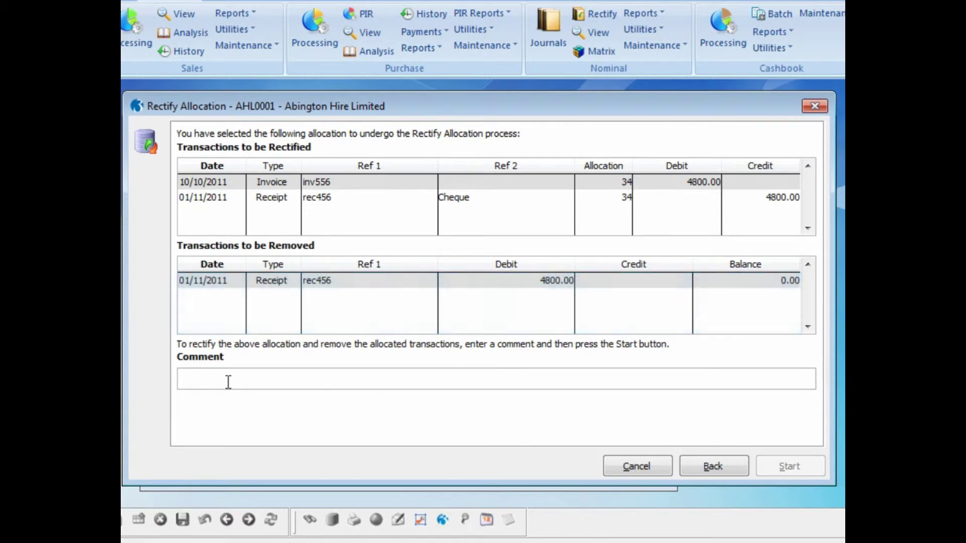
Step: Run the Rectify Allocation process with the comment "Bounced cheque", publish the audit report to screen, then close it and finish the wizard
type("Bounced cheque")
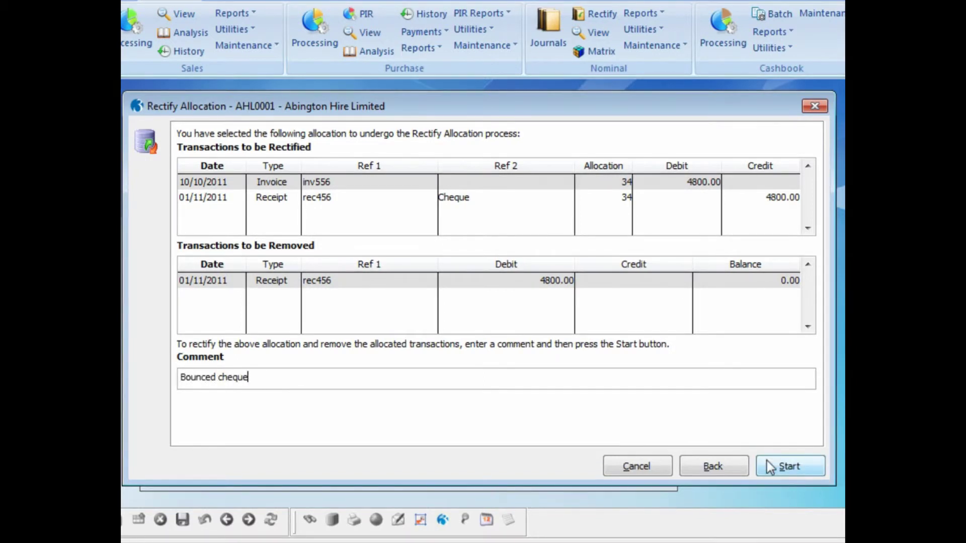
left_click(767, 458)
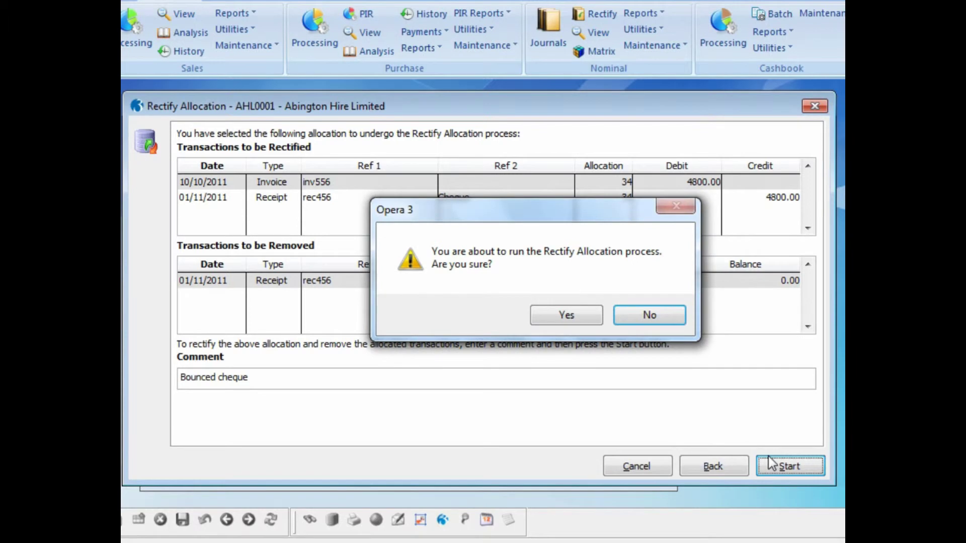
left_click(578, 317)
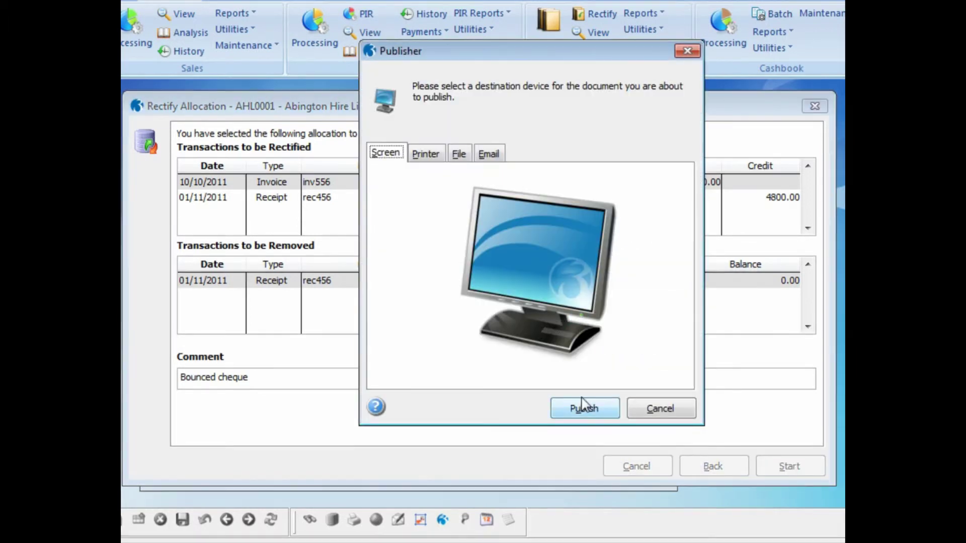
left_click(582, 402)
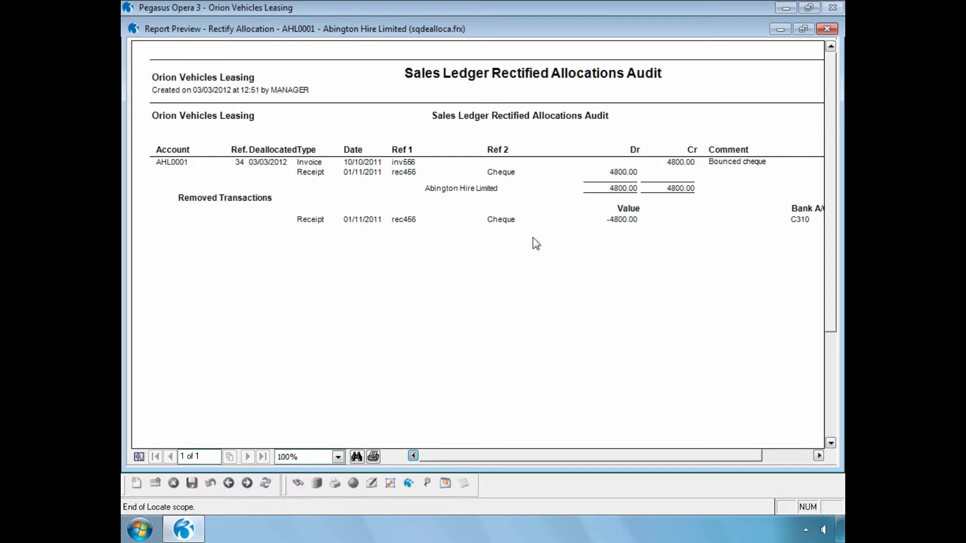
left_click(827, 29)
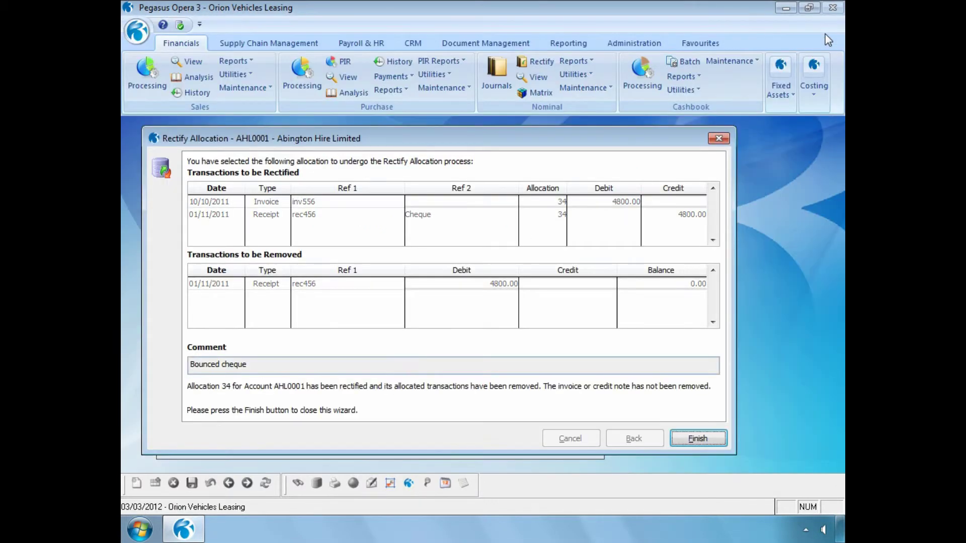
left_click(695, 438)
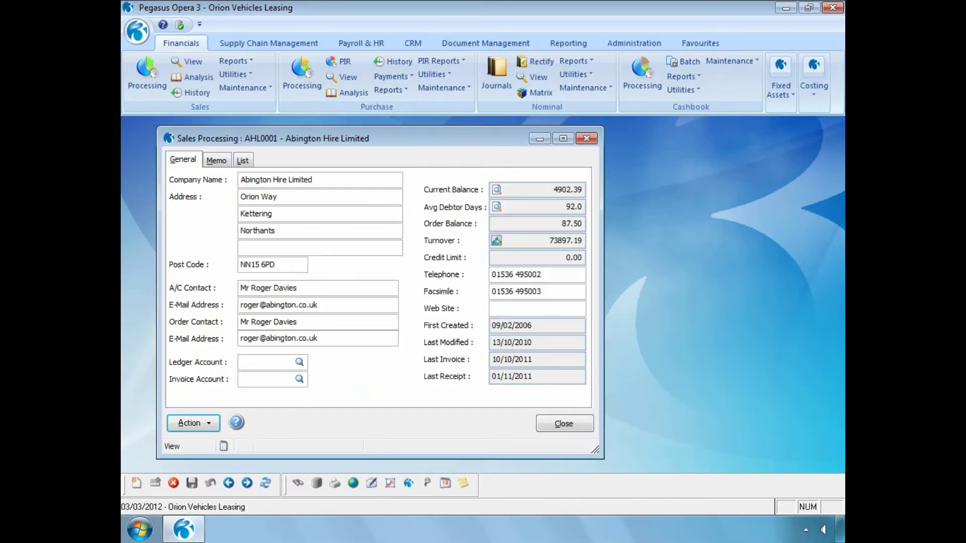
Step: Examine invoice inv556 in Abington Hire Limited's current balance breakdown, then close the account and Sales Processing
left_click(496, 189)
left_click(445, 240)
left_click(465, 334)
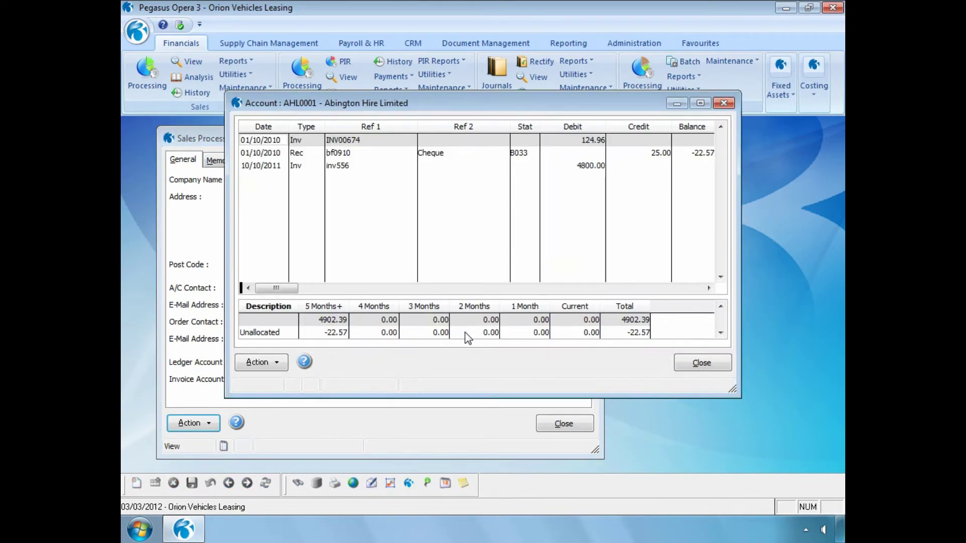
left_click(327, 167)
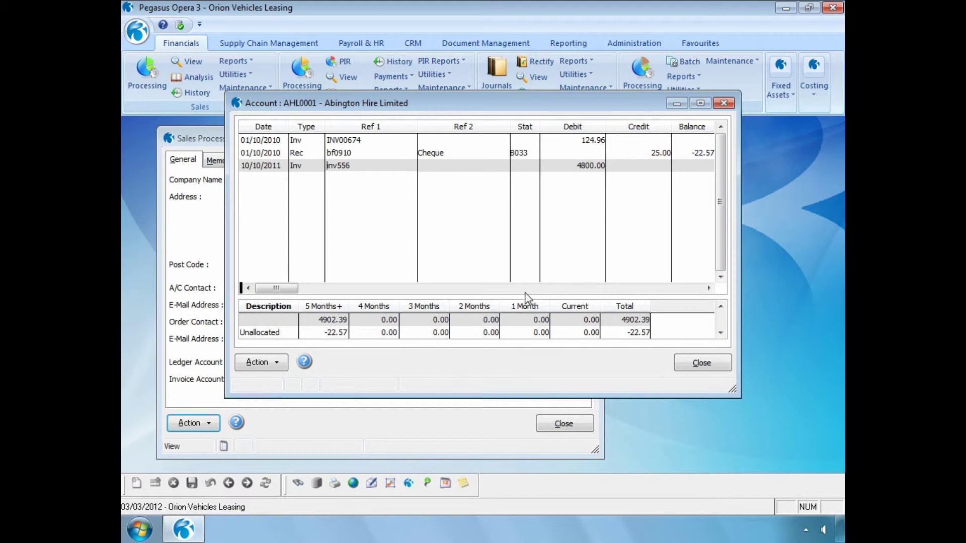
left_click(682, 365)
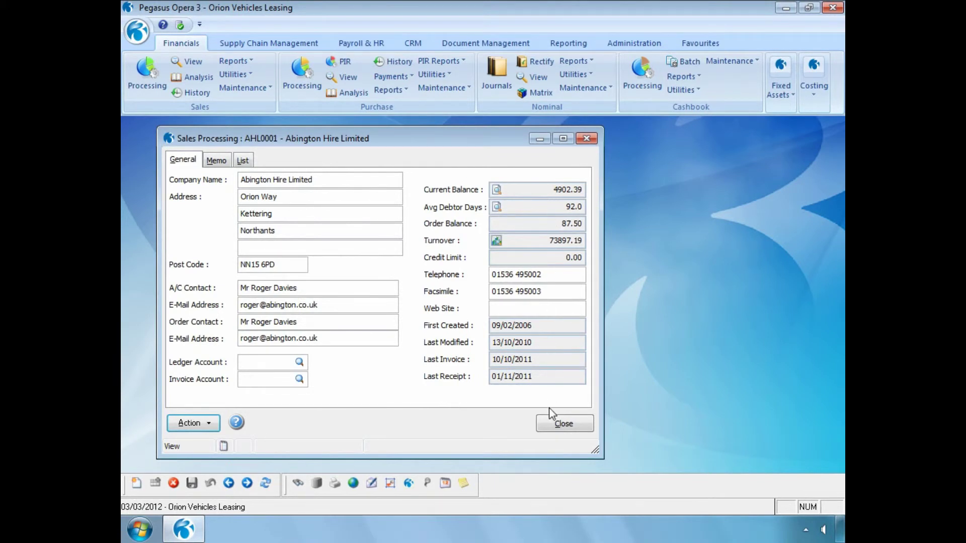
left_click(549, 421)
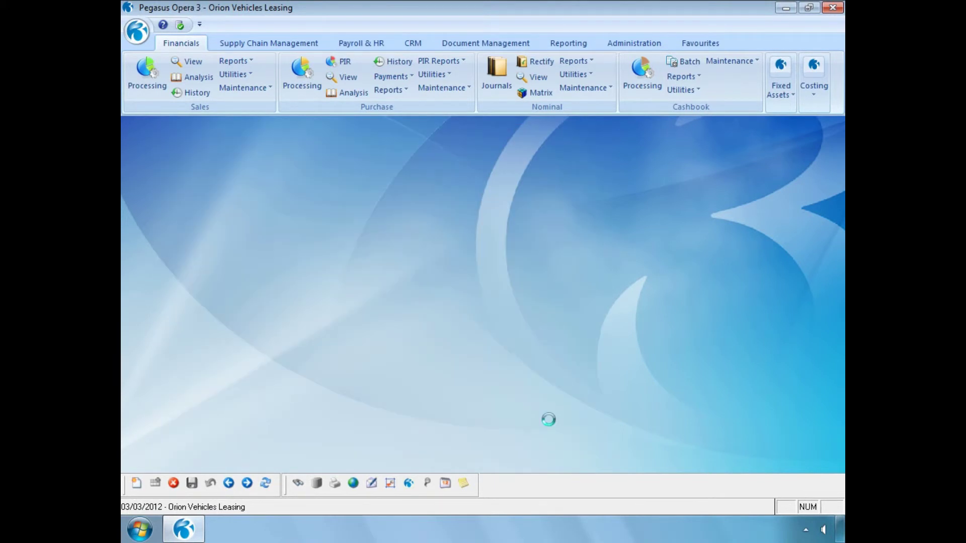
Step: Open the nominal ledger view, set the range from period 3 of 2012 to period 3 of 2012, choose the Nominal view and refresh it
left_click(538, 78)
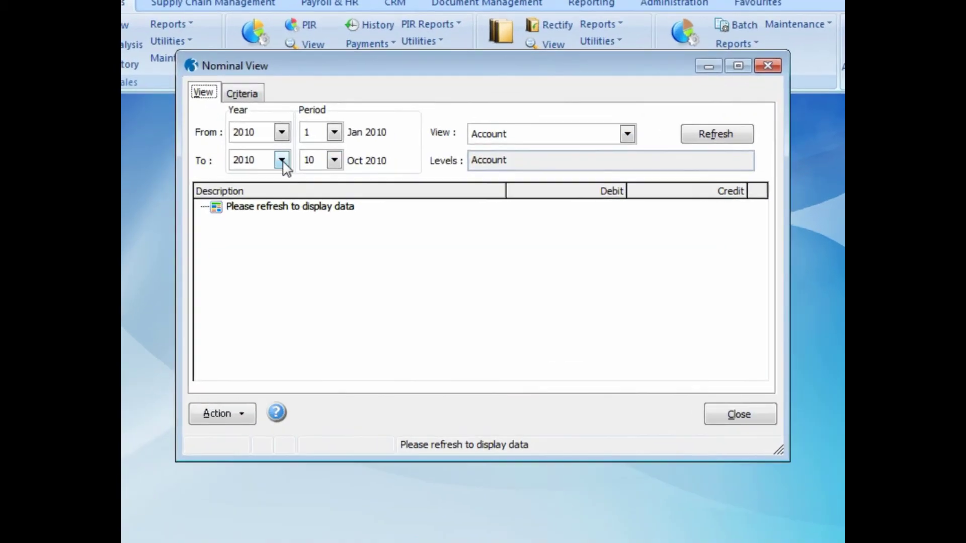
left_click(281, 160)
left_click(269, 232)
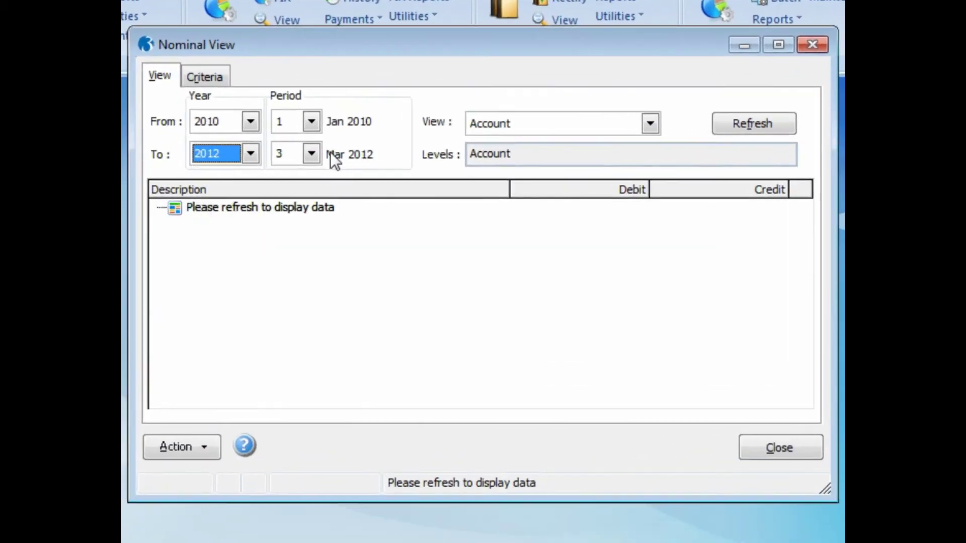
left_click(312, 123)
left_click(294, 176)
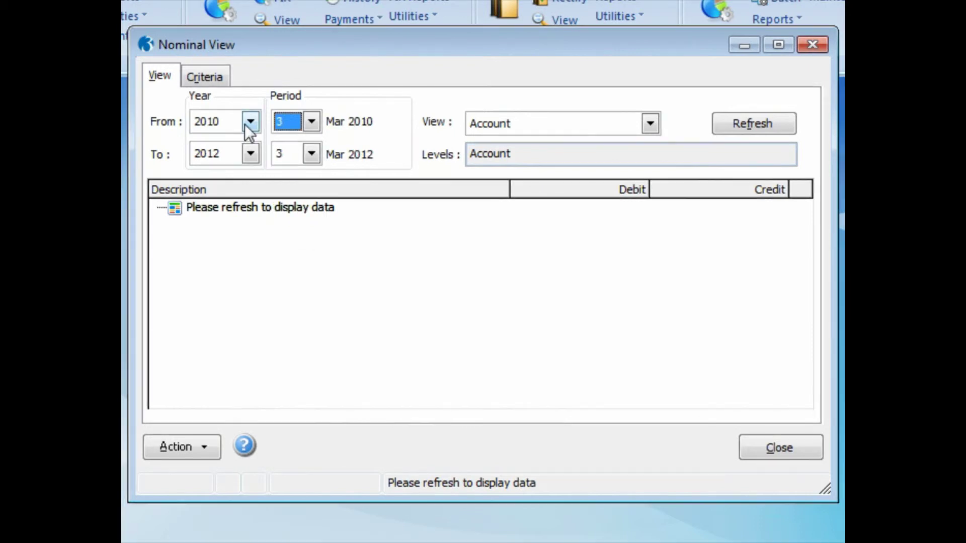
left_click(250, 123)
left_click(229, 203)
left_click(649, 126)
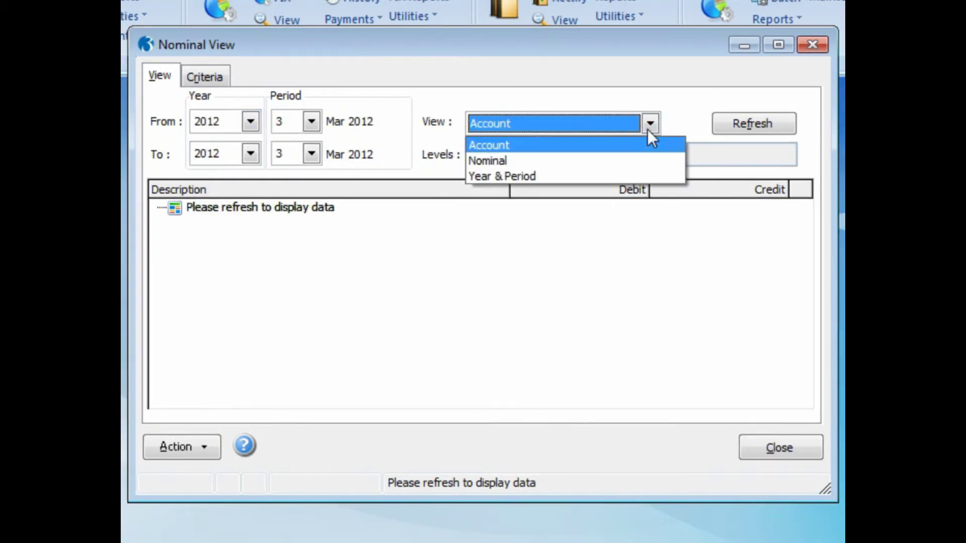
left_click(616, 161)
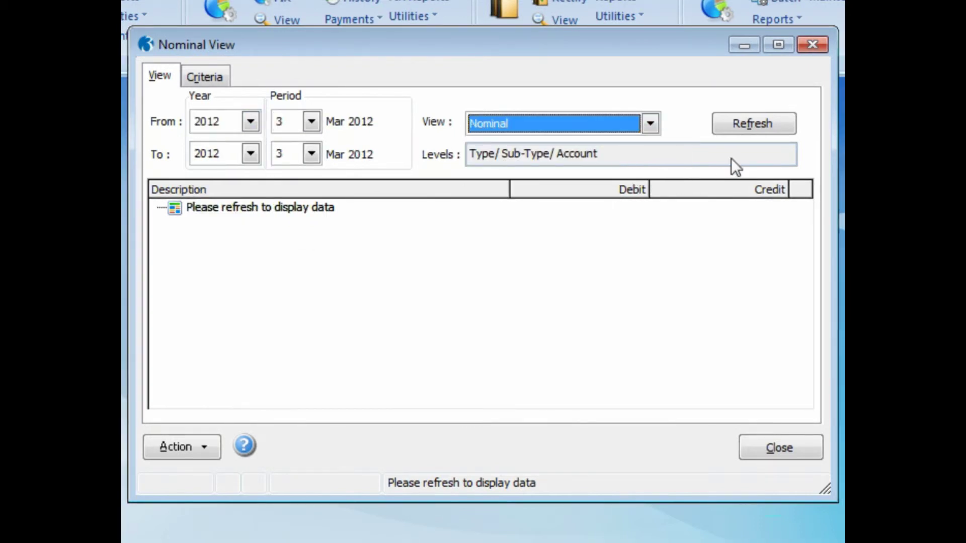
left_click(741, 126)
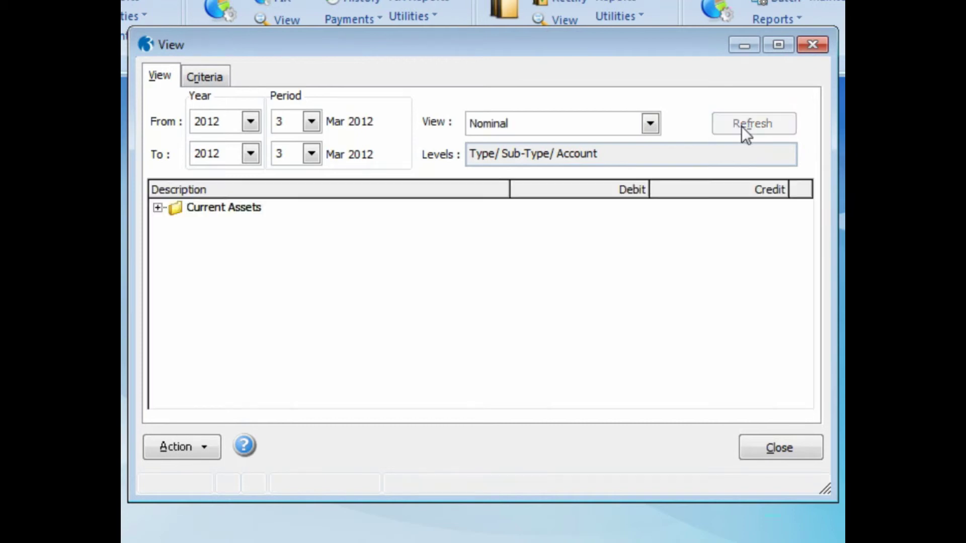
Step: Expand Debtors and Cash At Bank under Current Assets and drill into the Main Bank Current Account transaction to view its journal
left_click(158, 207)
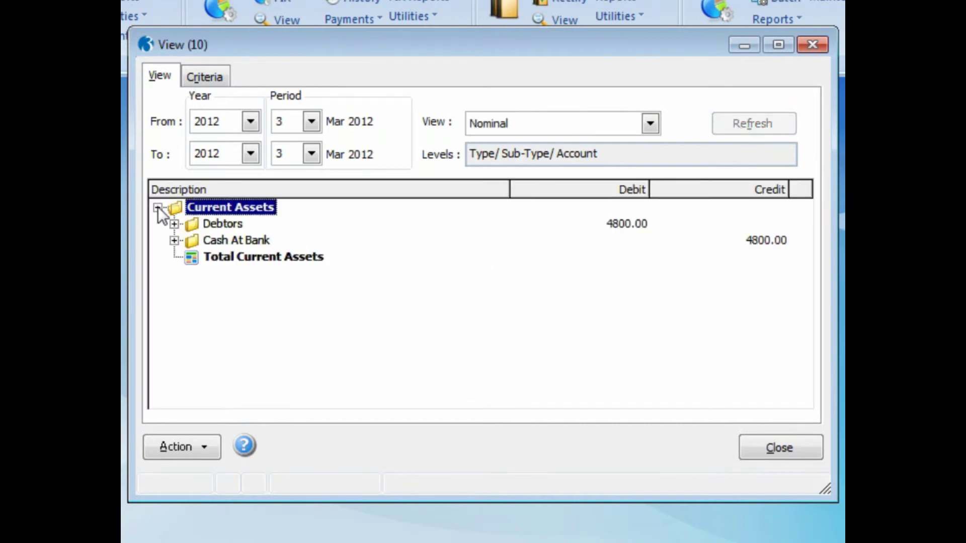
left_click(174, 225)
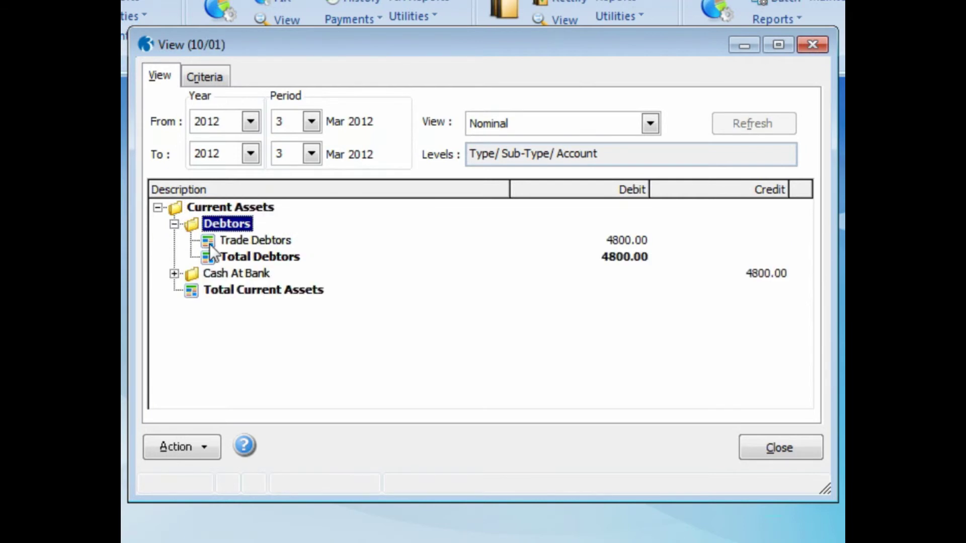
left_click(174, 273)
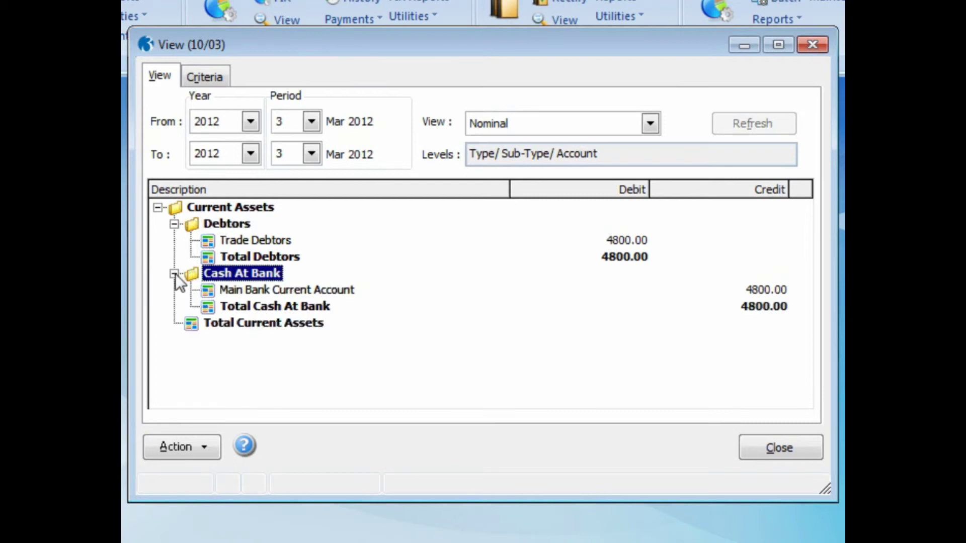
double_click(208, 292)
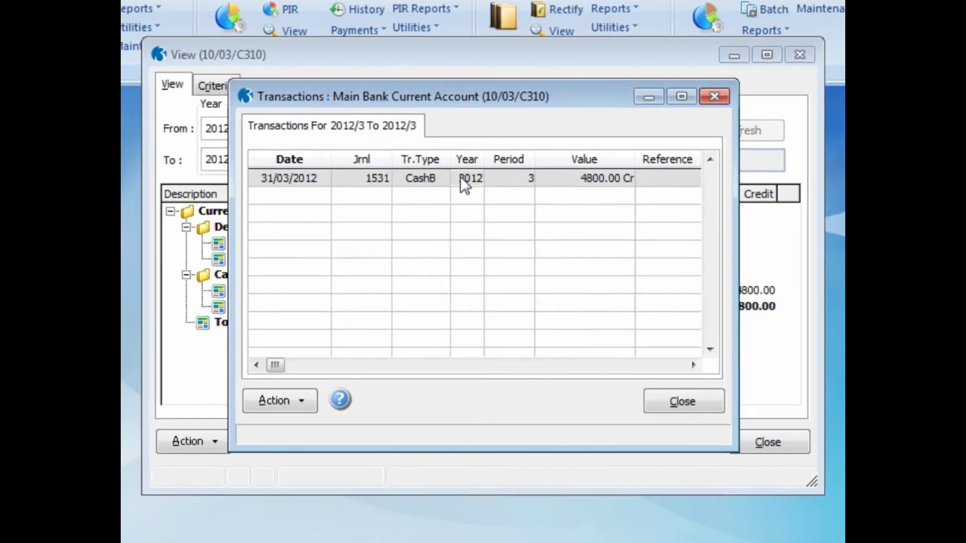
double_click(460, 173)
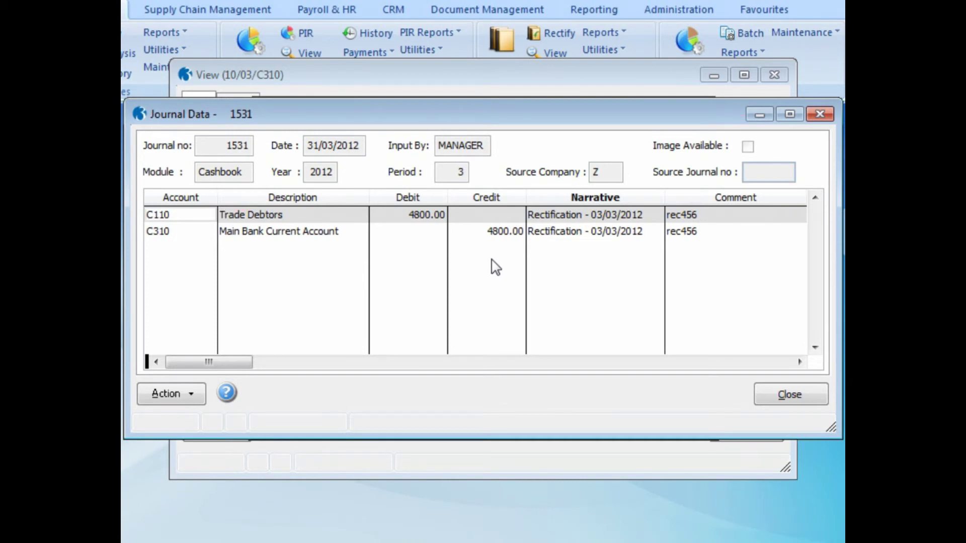
Step: Close the journal data and the nominal ledger view windows
left_click(782, 392)
left_click(684, 393)
left_click(743, 431)
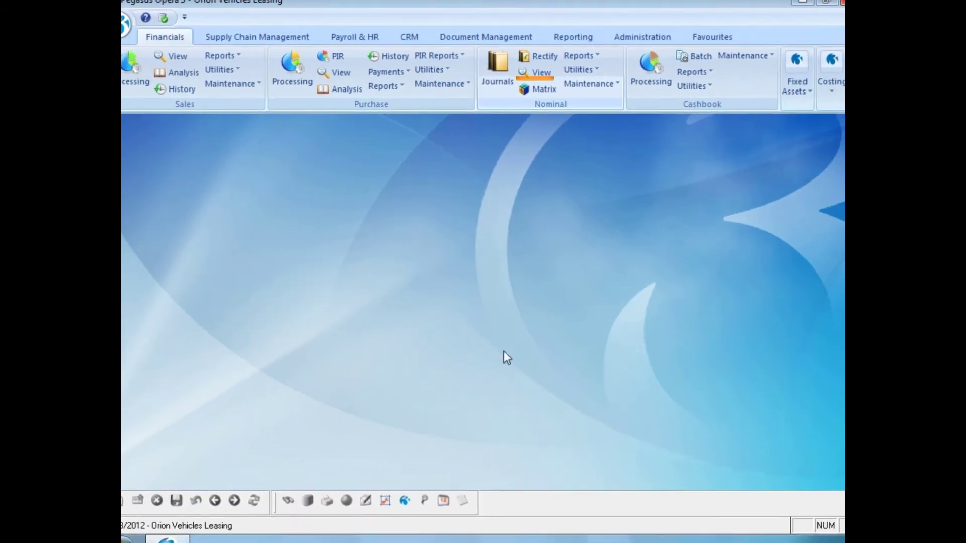
Step: Publish the sales Allocations Report to screen, then restore its preview to a smaller window and move it aside
left_click(222, 55)
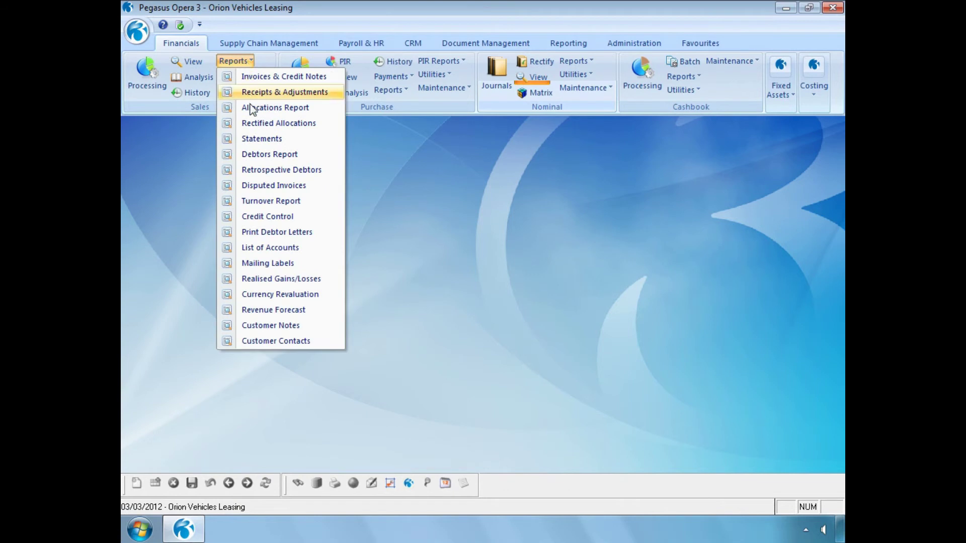
left_click(251, 108)
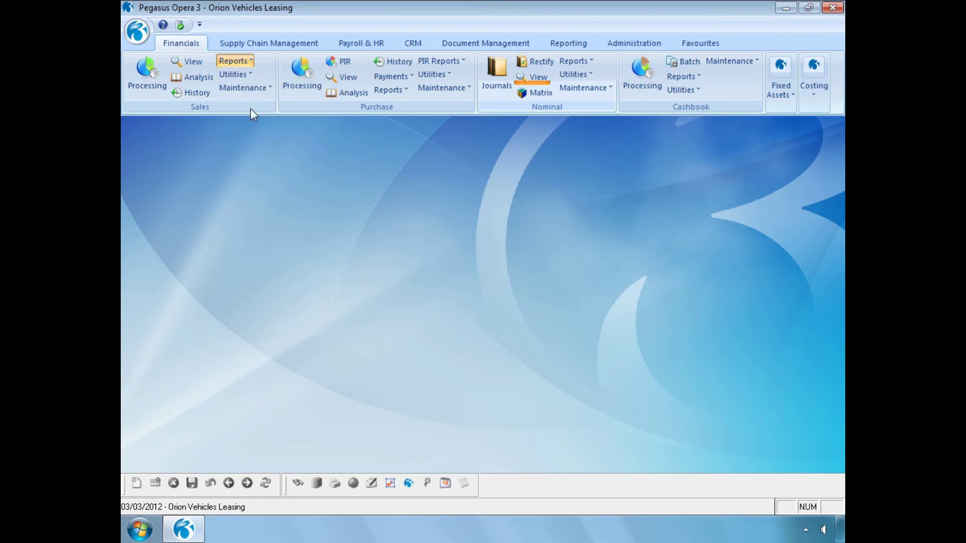
left_click(505, 328)
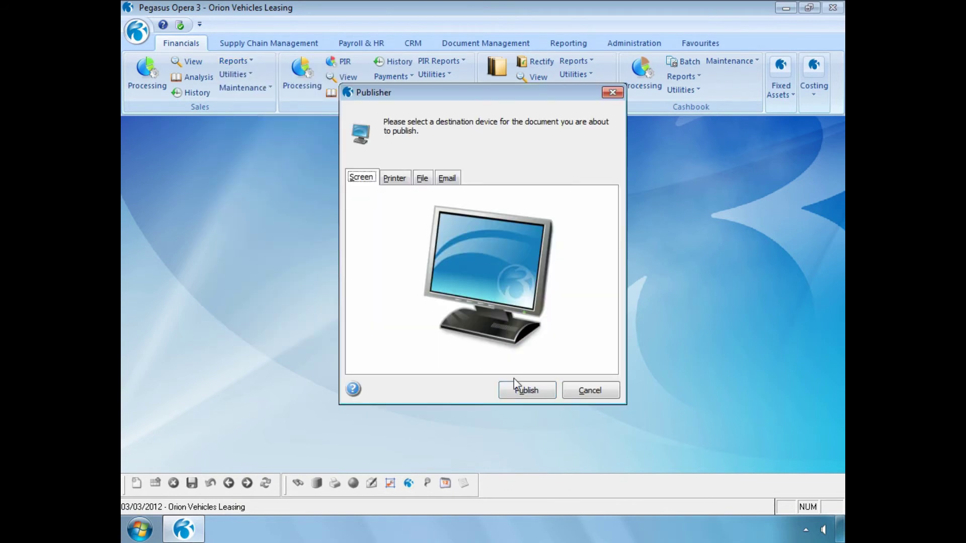
left_click(518, 393)
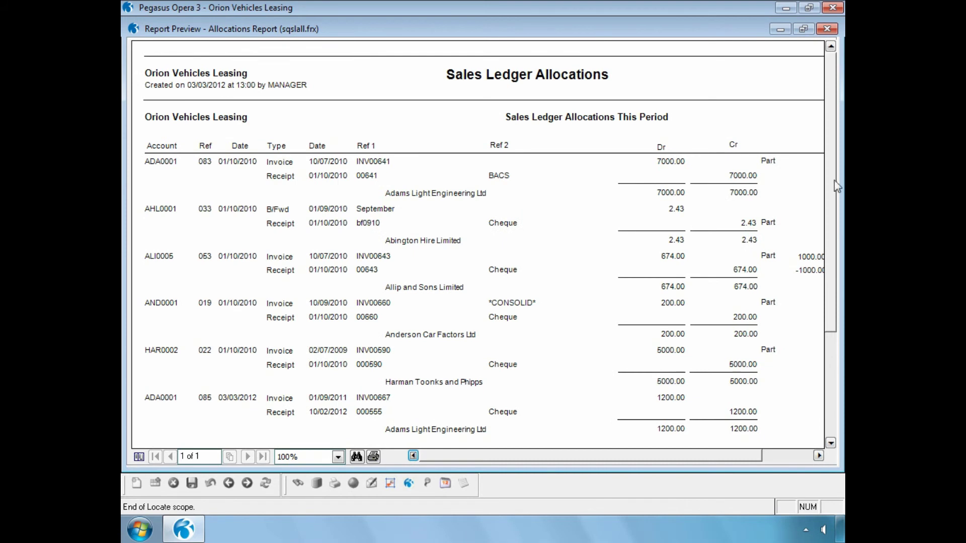
left_click(804, 31)
left_click_drag(578, 25, 785, 176)
Step: Publish the sales Rectified Allocations report for this period to screen, including removed transactions, then rearrange its preview beside the Allocations Report
left_click(234, 61)
left_click(256, 124)
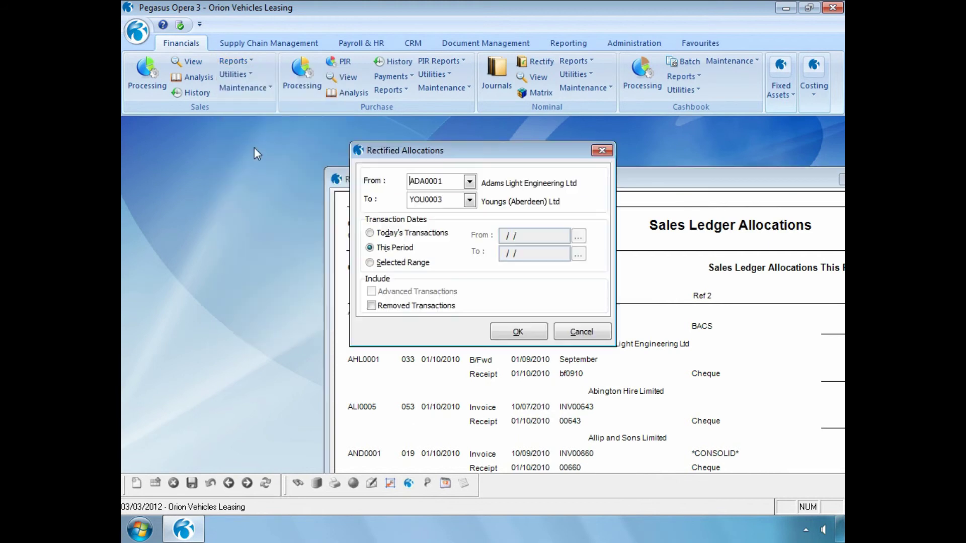
left_click(371, 305)
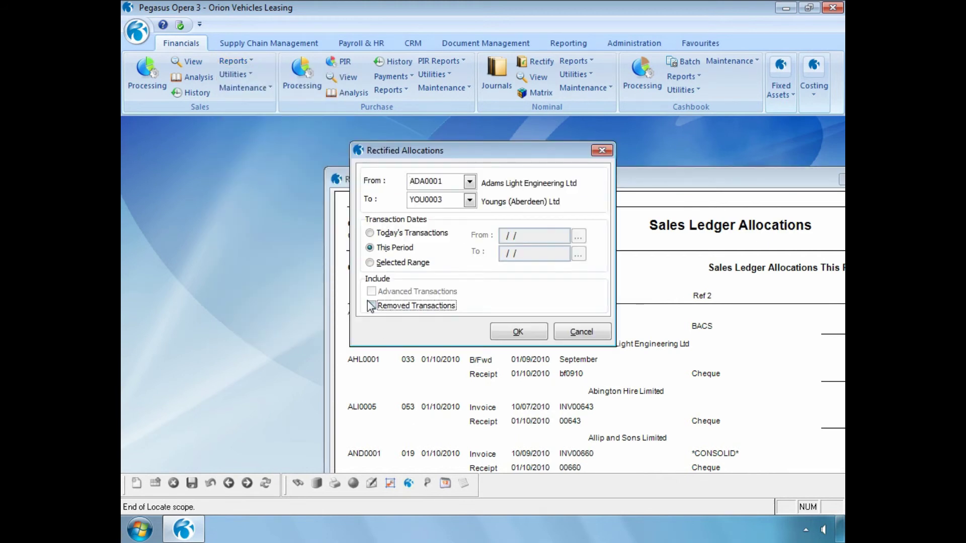
left_click(517, 333)
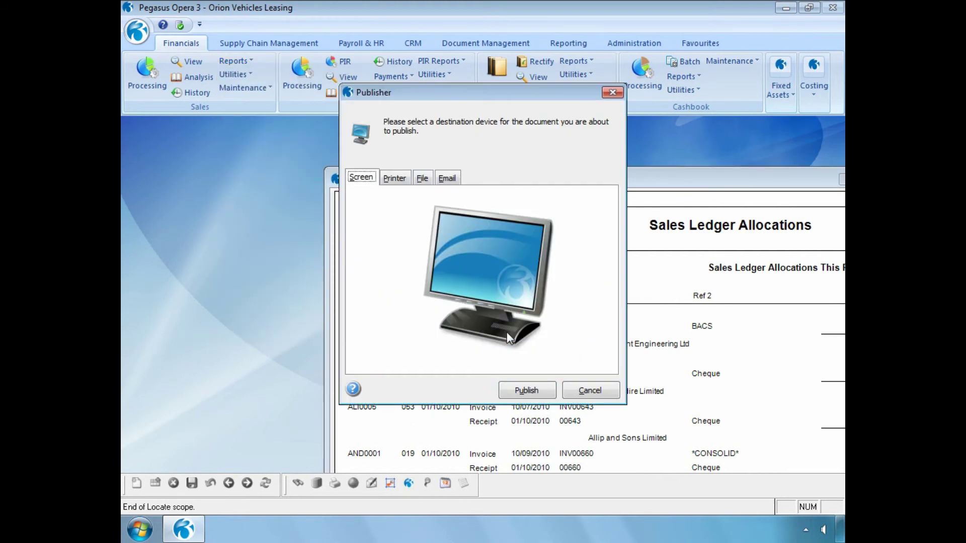
left_click(513, 391)
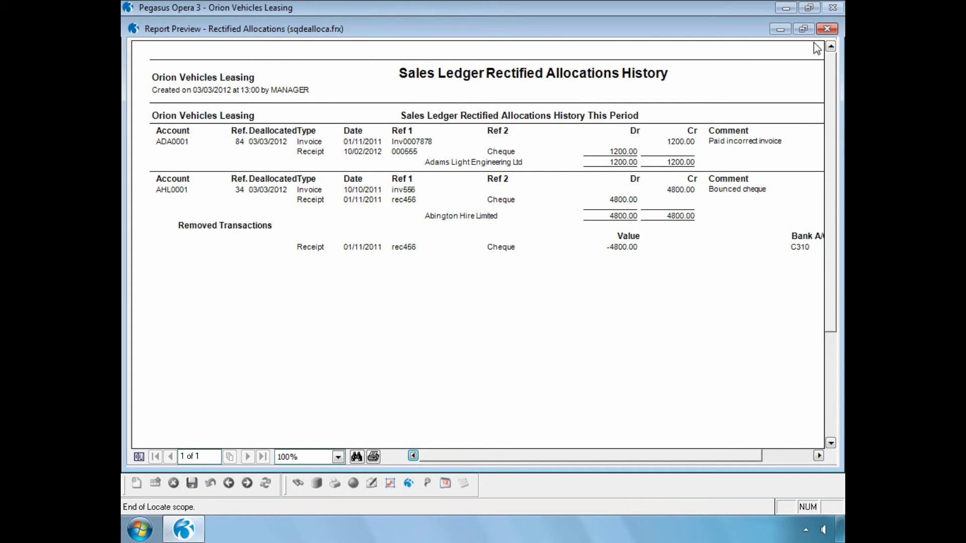
left_click(803, 28)
left_click_drag(620, 30, 592, 265)
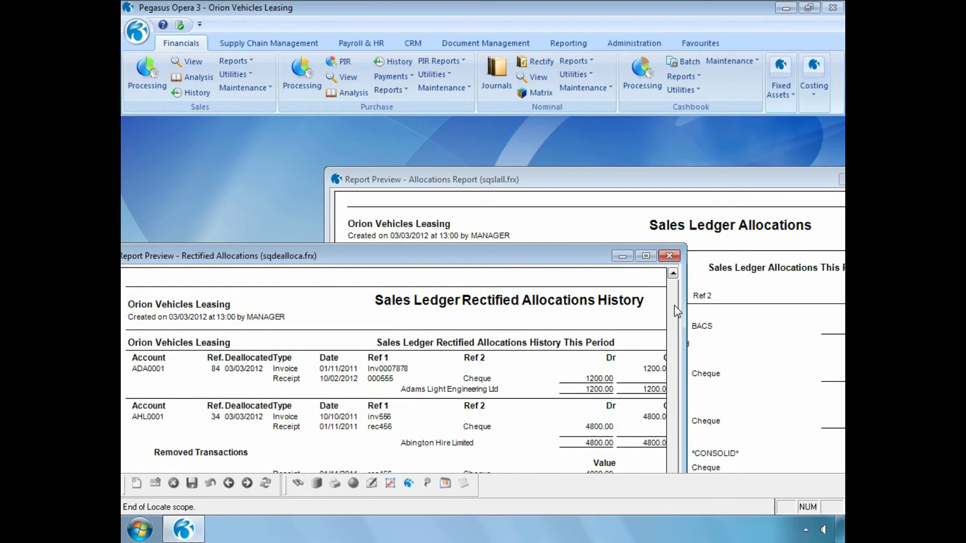
left_click_drag(688, 308, 778, 325)
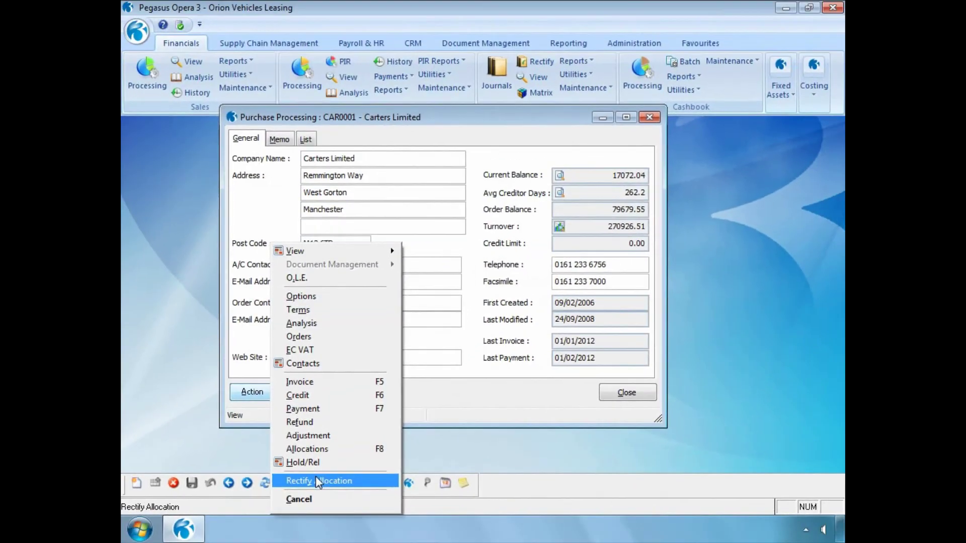
Step: Start Rectify Allocation for Carters Limited with an empty Selected Range, select payment pay555's allocation and include removal of the allocated transactions
left_click(316, 476)
left_click(256, 199)
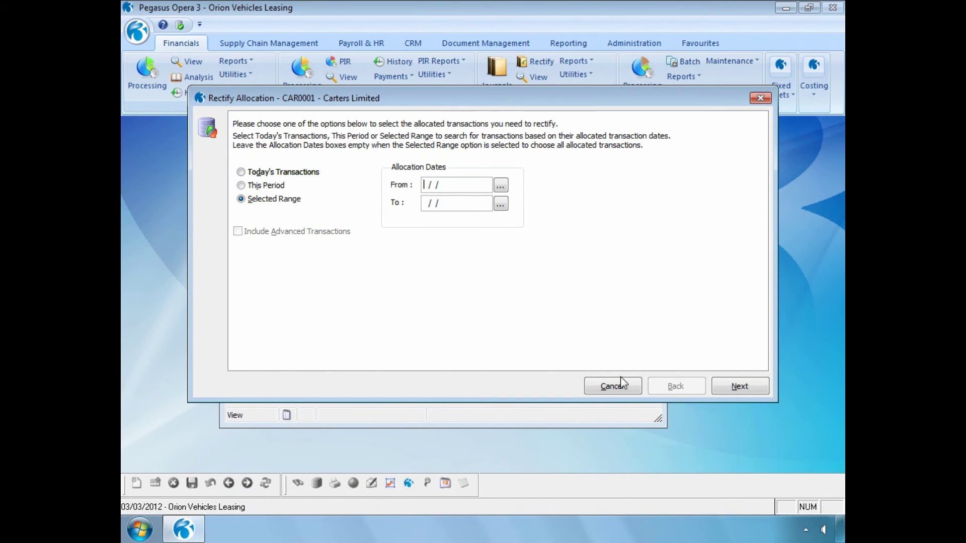
left_click(723, 386)
double_click(446, 255)
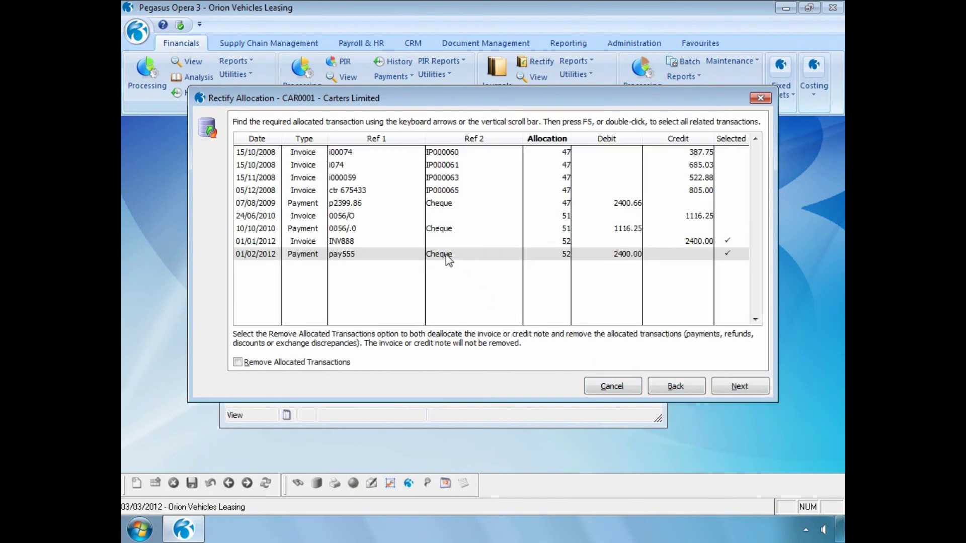
left_click(237, 363)
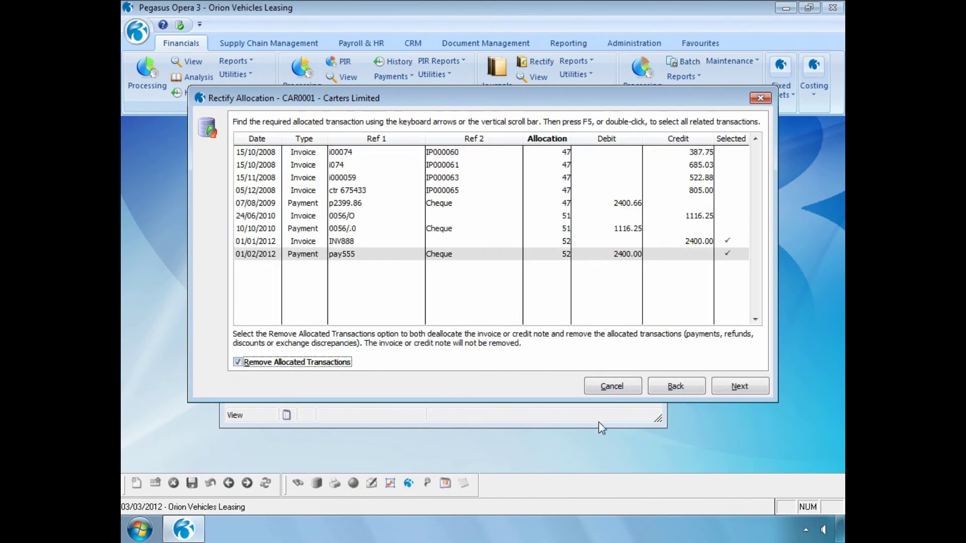
left_click(733, 388)
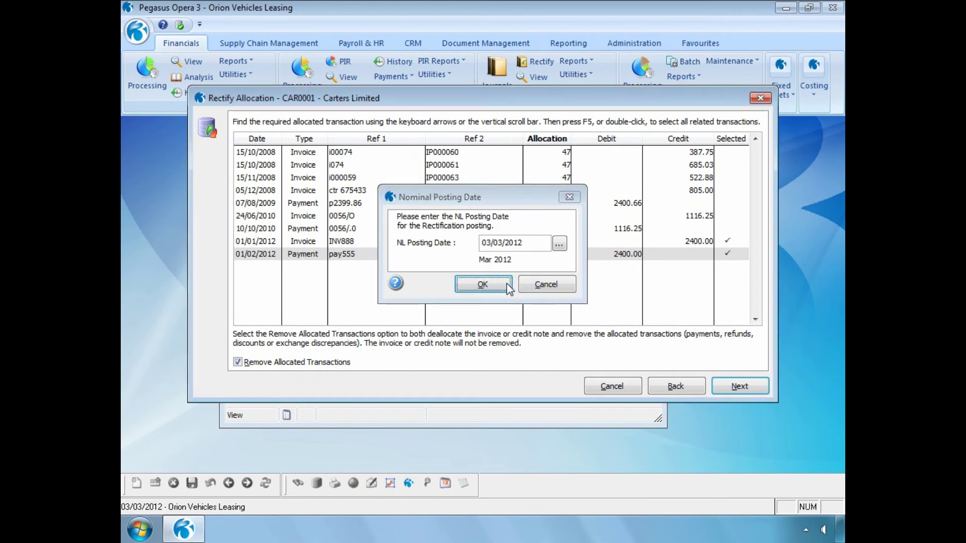
Step: Accept 03/03/2012 as the nominal posting date, enter the comment "Cancelled Cheque" and start the rectification
left_click(506, 283)
left_click(478, 315)
type("Cancelled Cheque")
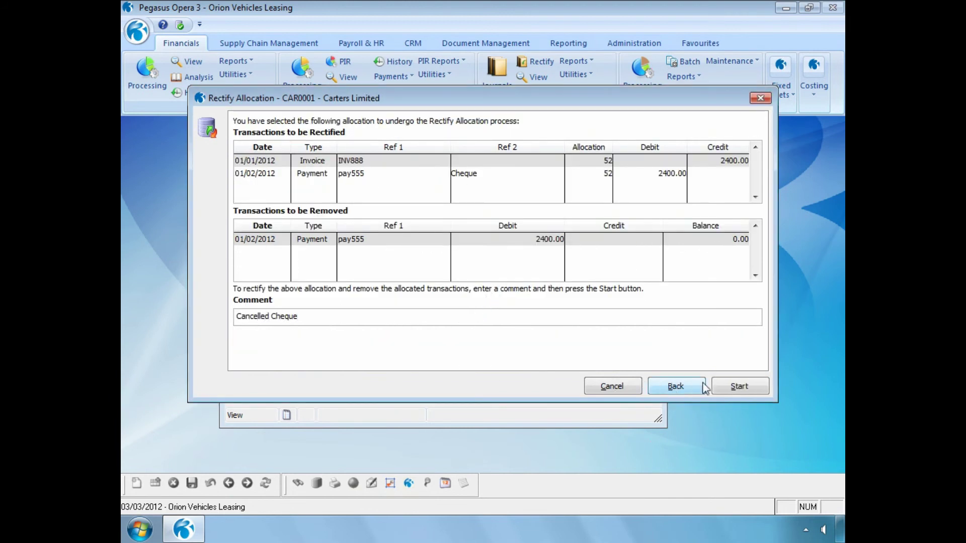
left_click(737, 386)
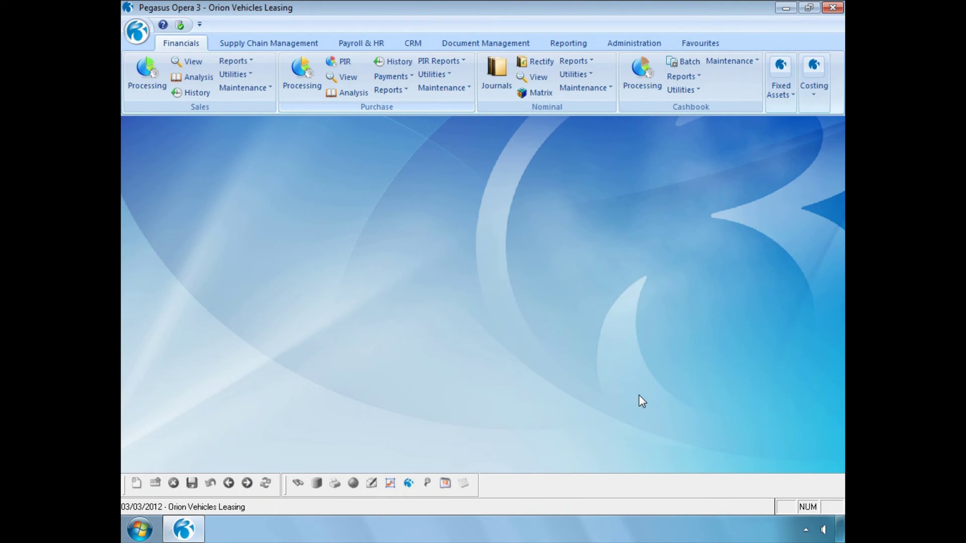
Step: Publish the purchase Rectified Allocations report for this period to screen, including removed transactions
left_click(397, 91)
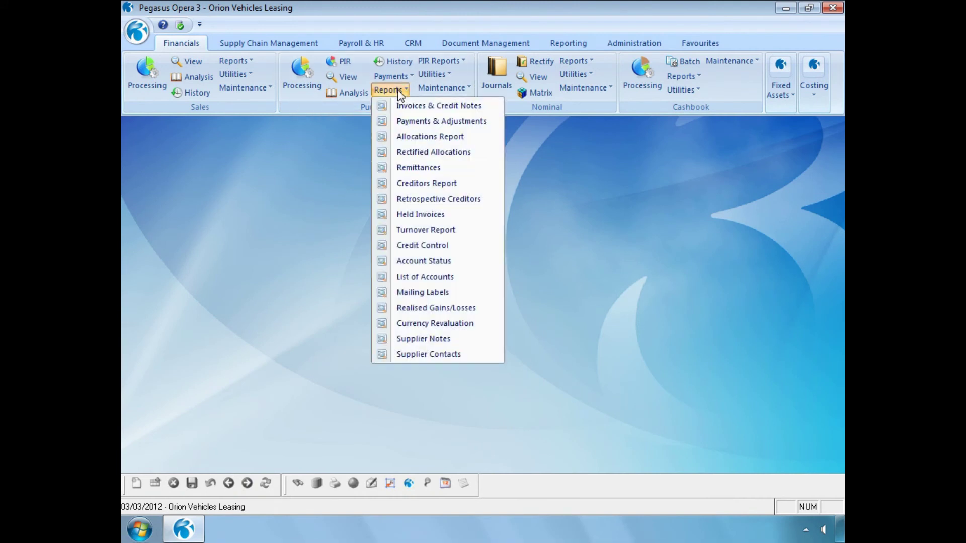
left_click(404, 152)
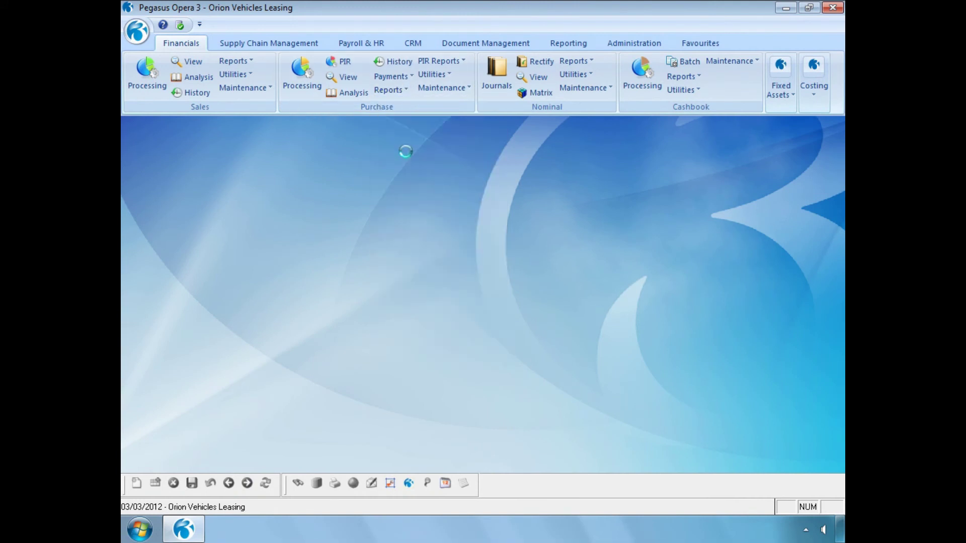
left_click(391, 300)
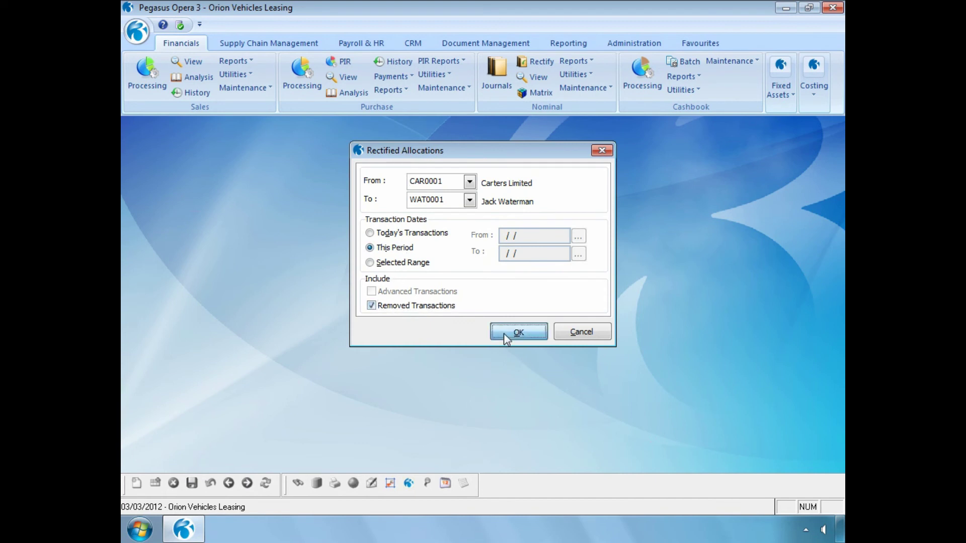
left_click(505, 333)
left_click(533, 387)
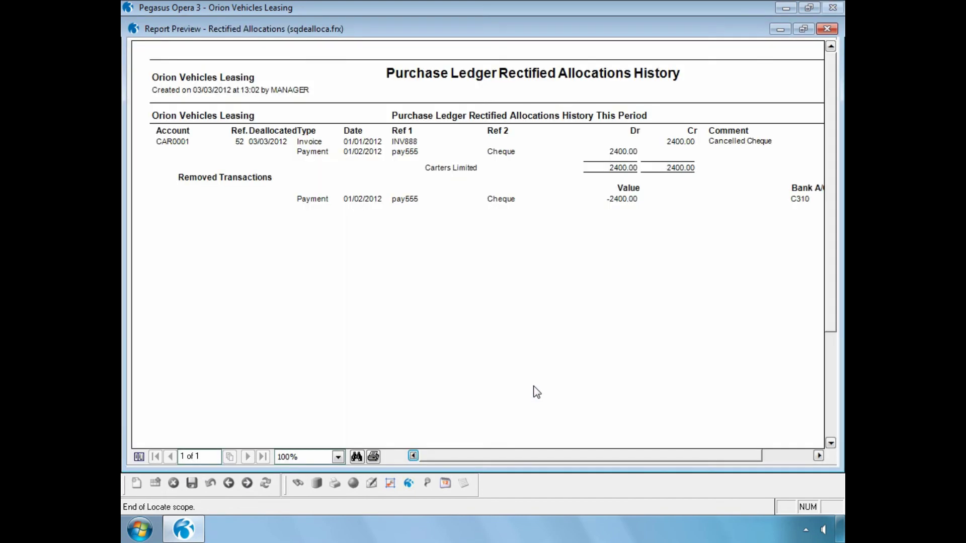